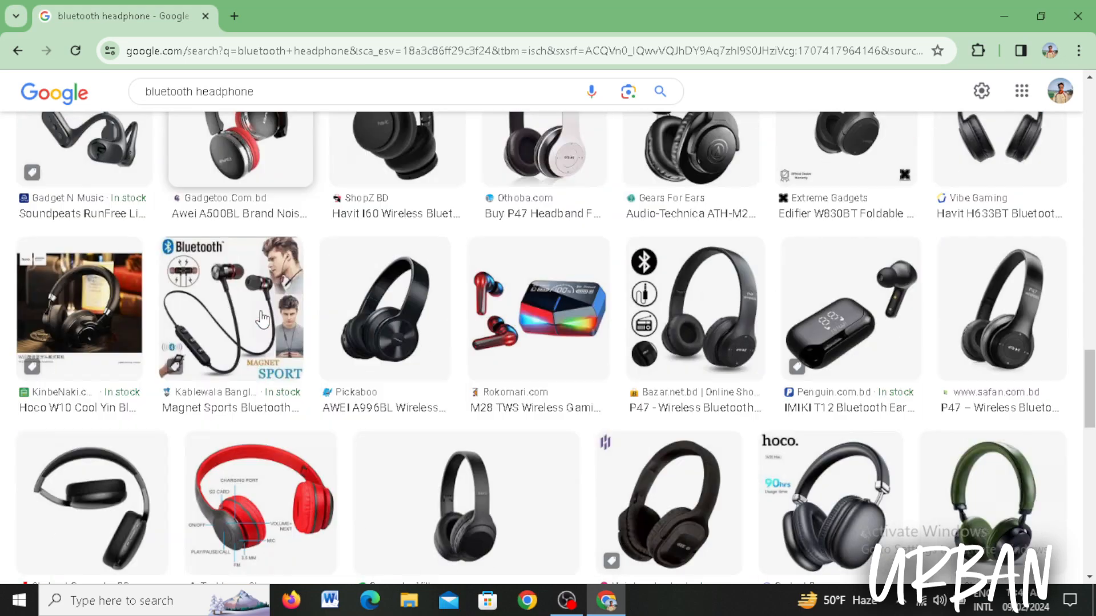
Find the WIRED picture of white earbuds on a pink background in the image results and copy the image.
scroll(262, 318, down, 3)
scroll(262, 318, up, 4)
scroll(262, 318, up, 15)
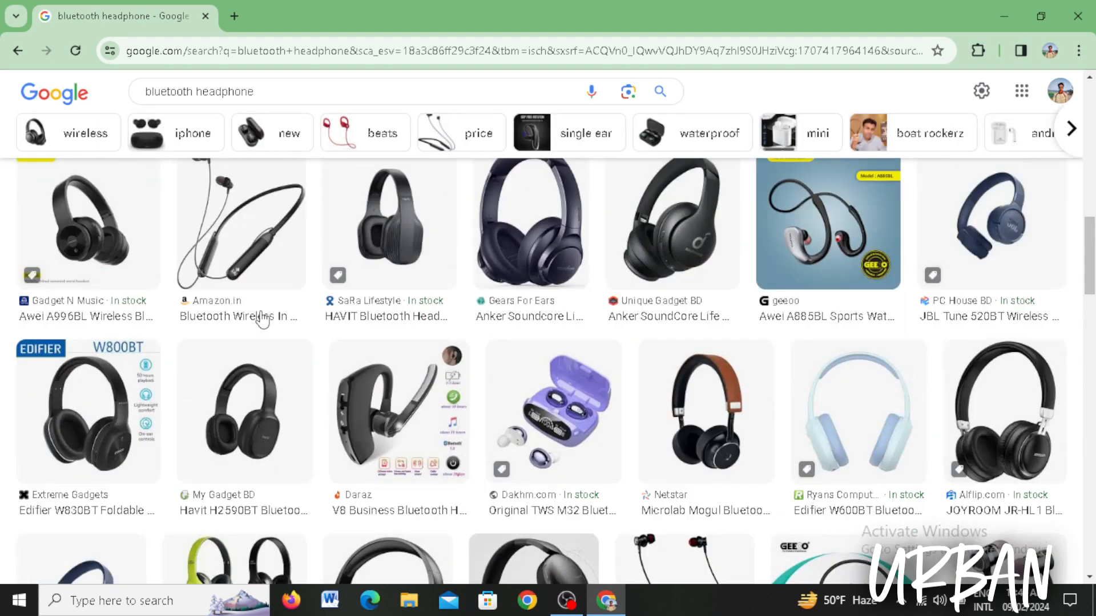
scroll(247, 331, down, 10)
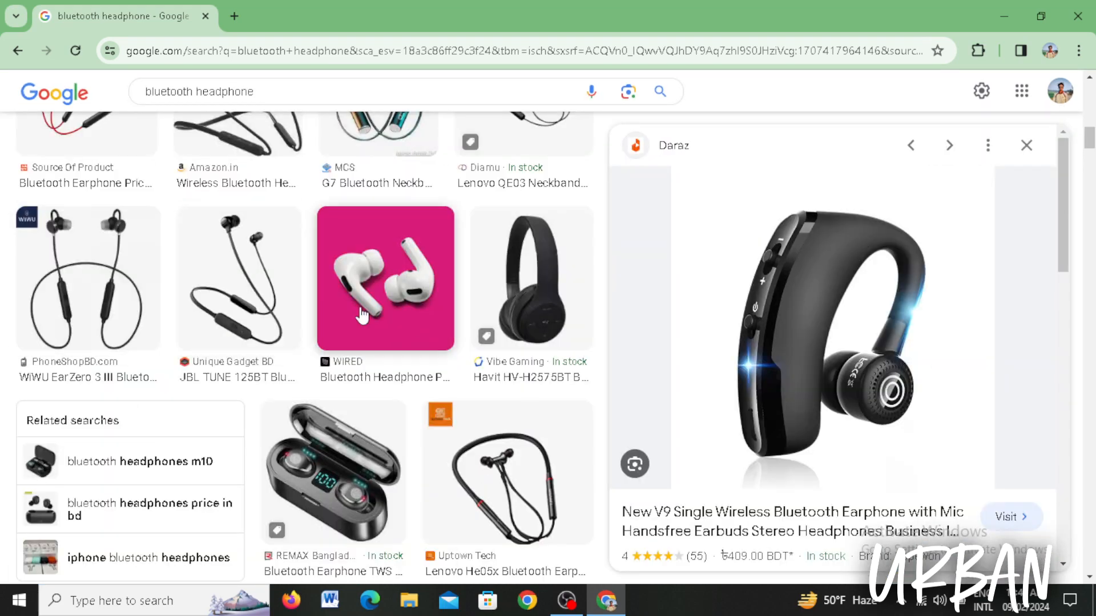
click(363, 314)
right_click(790, 341)
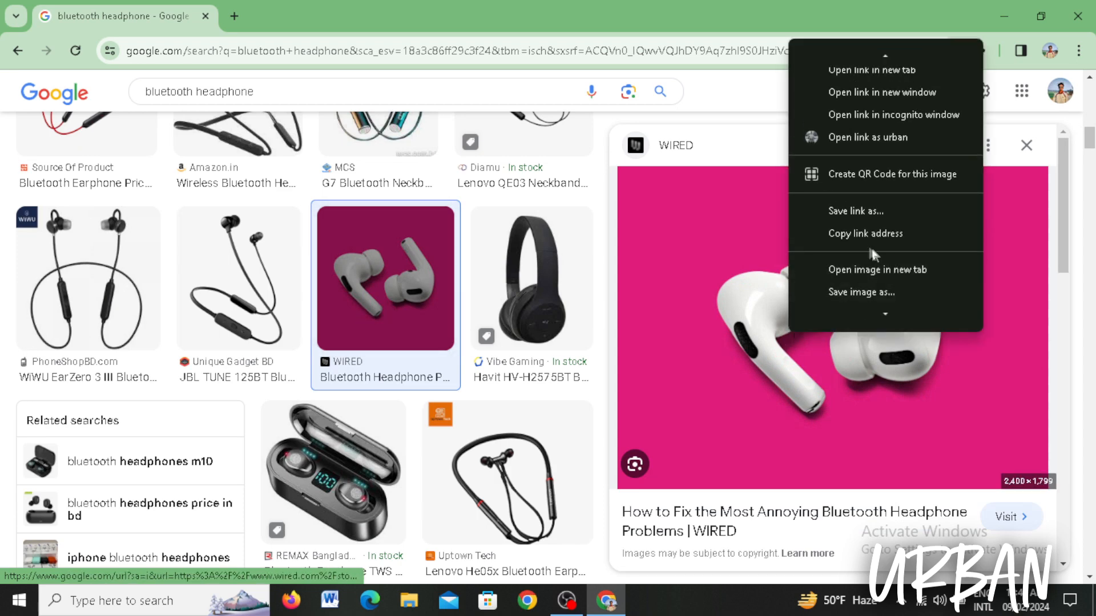
scroll(855, 258, down, 2)
scroll(855, 258, down, 1)
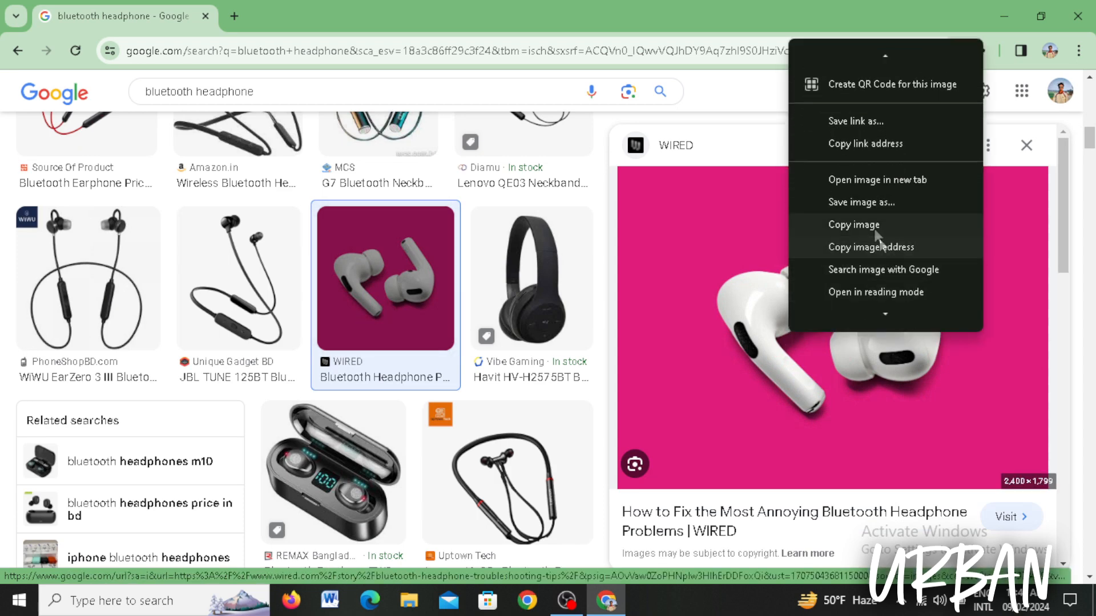
click(855, 223)
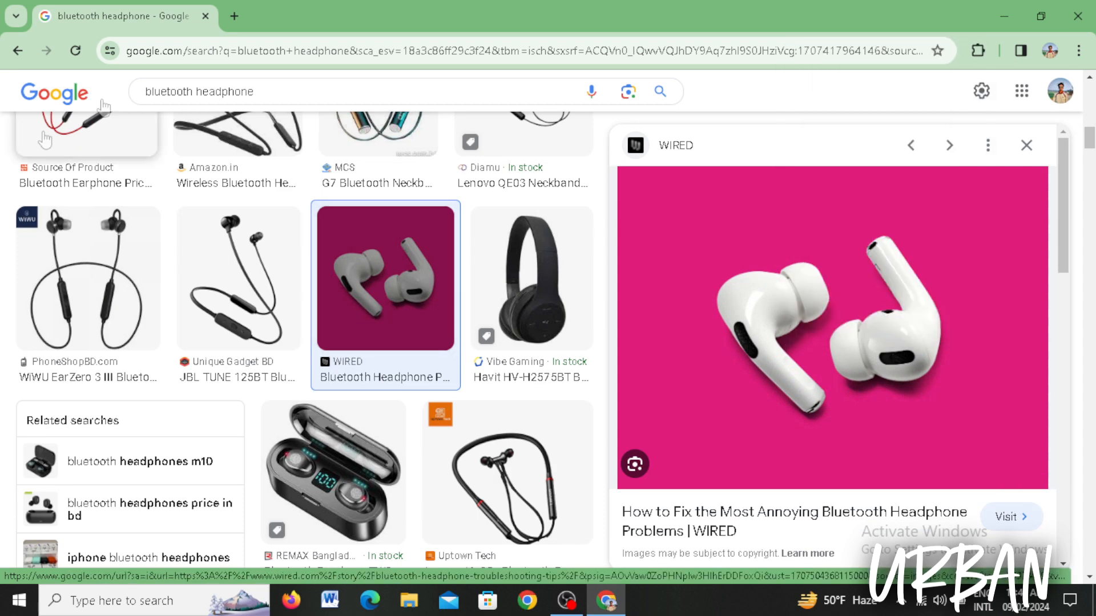
Open the remove.bg website in a new browser tab.
click(234, 16)
click(402, 309)
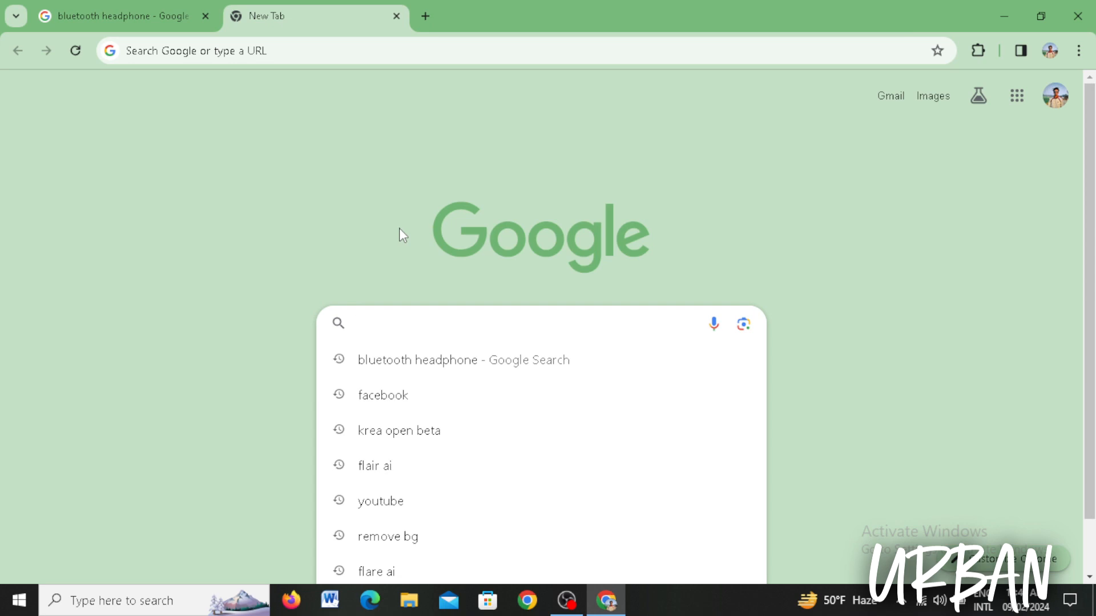
text(remob)
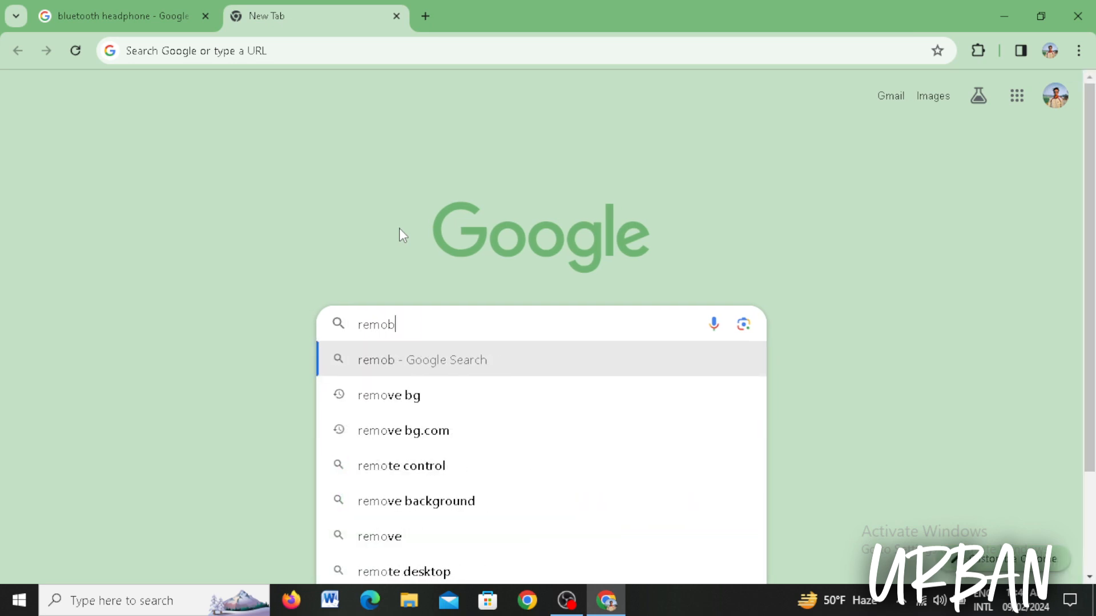
key(BackSpace)
text(ve)
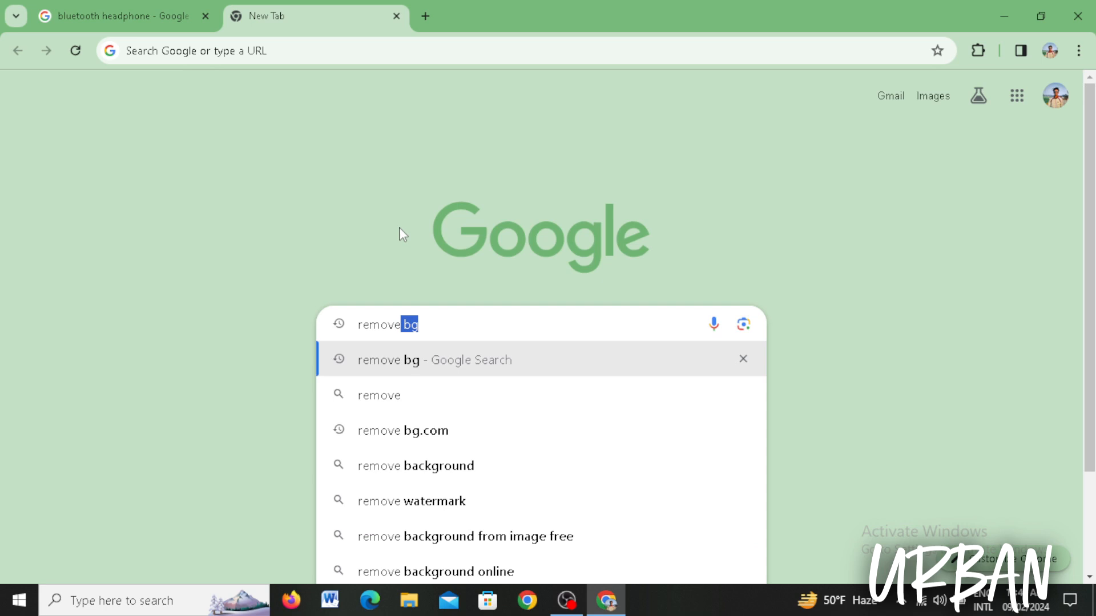
text(.bg)
key(Return)
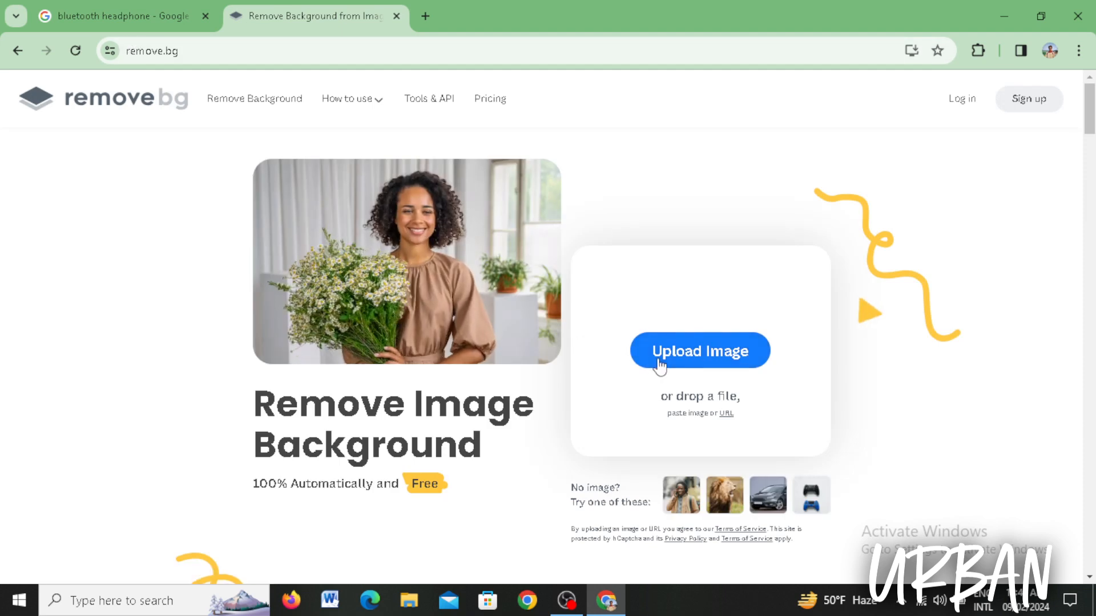
Paste the copied earbuds image for background removal and download the standard-resolution cutout.
key(ctrl+v)
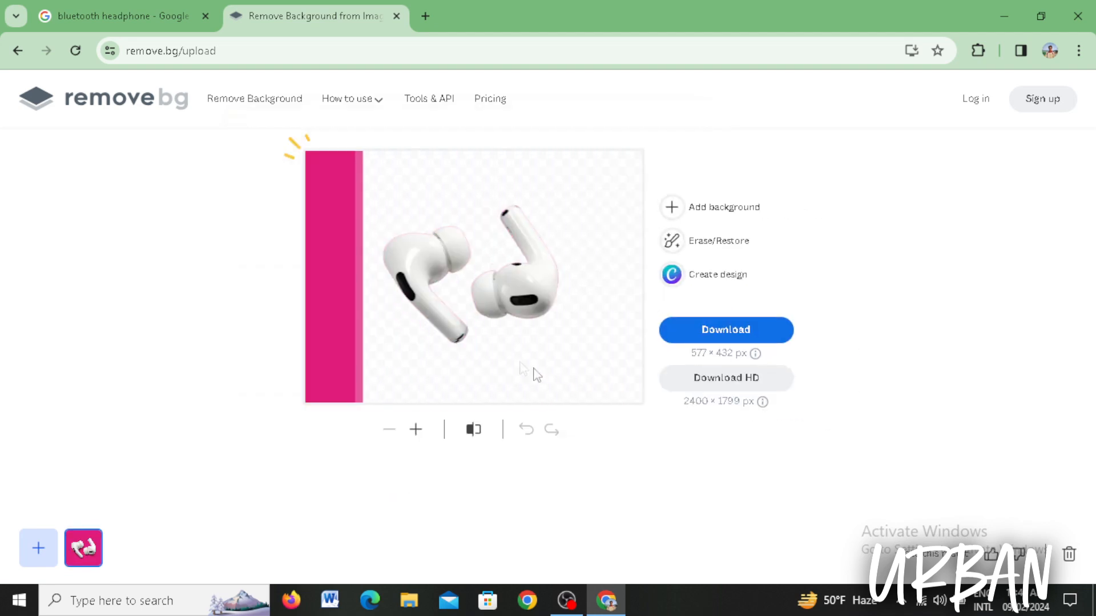
click(694, 332)
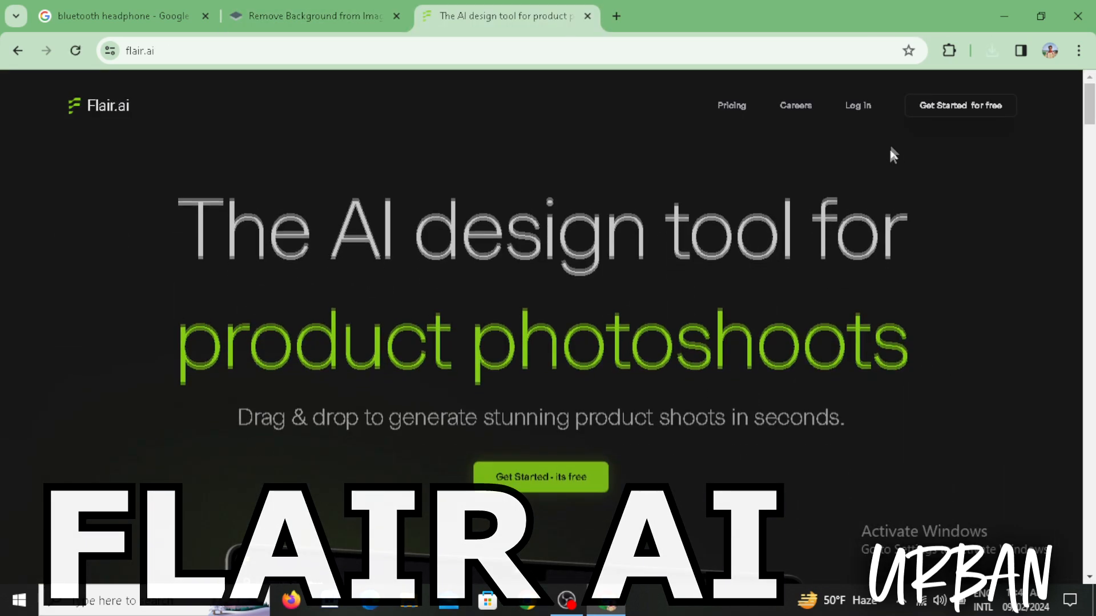
Sign in to Flair with the Google account and open an untitled project.
click(562, 476)
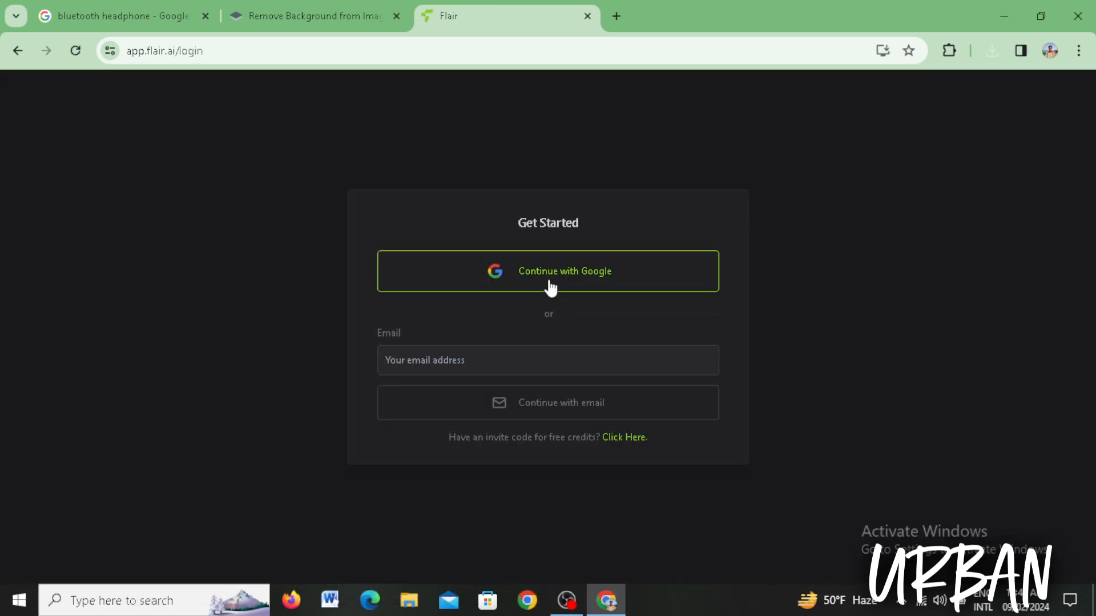
click(549, 285)
click(440, 142)
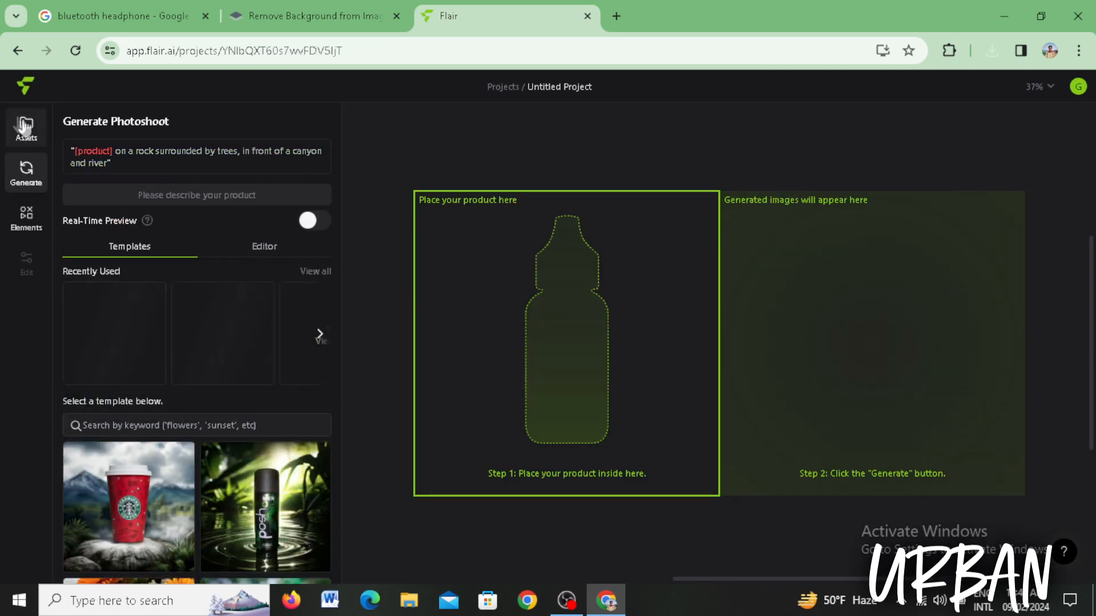
Add the downloaded image-removebg-preview (15).png to the Flair project as a product asset.
click(25, 127)
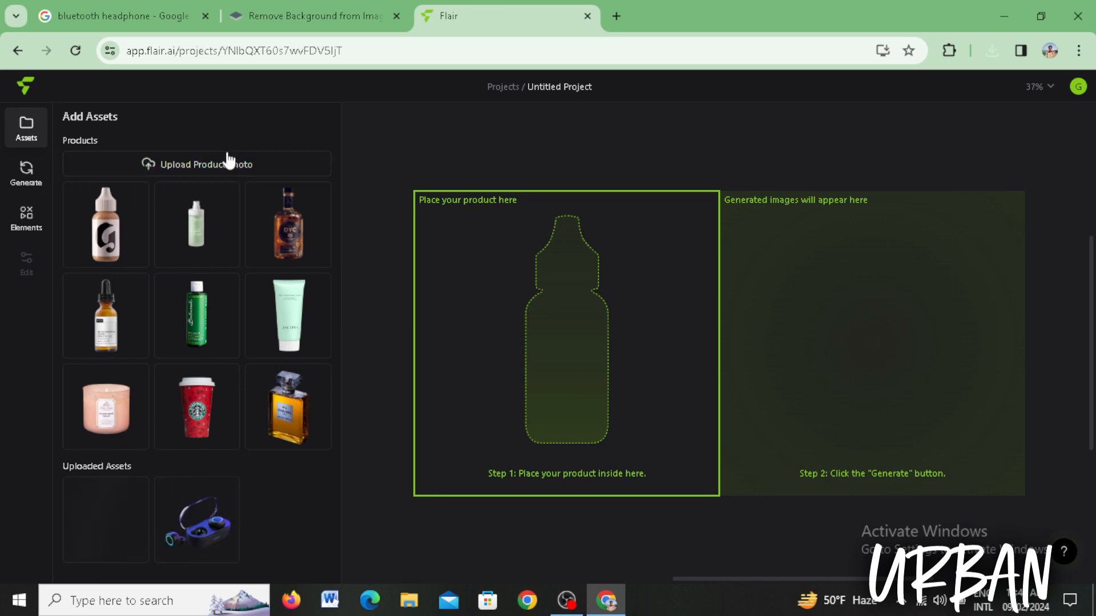
click(235, 165)
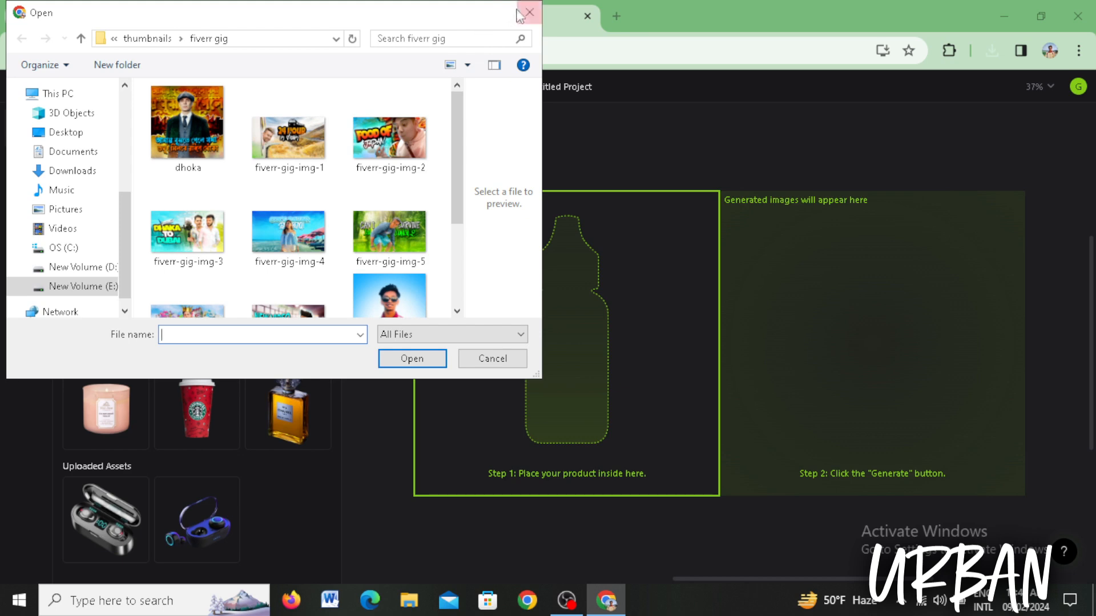
click(530, 12)
click(992, 52)
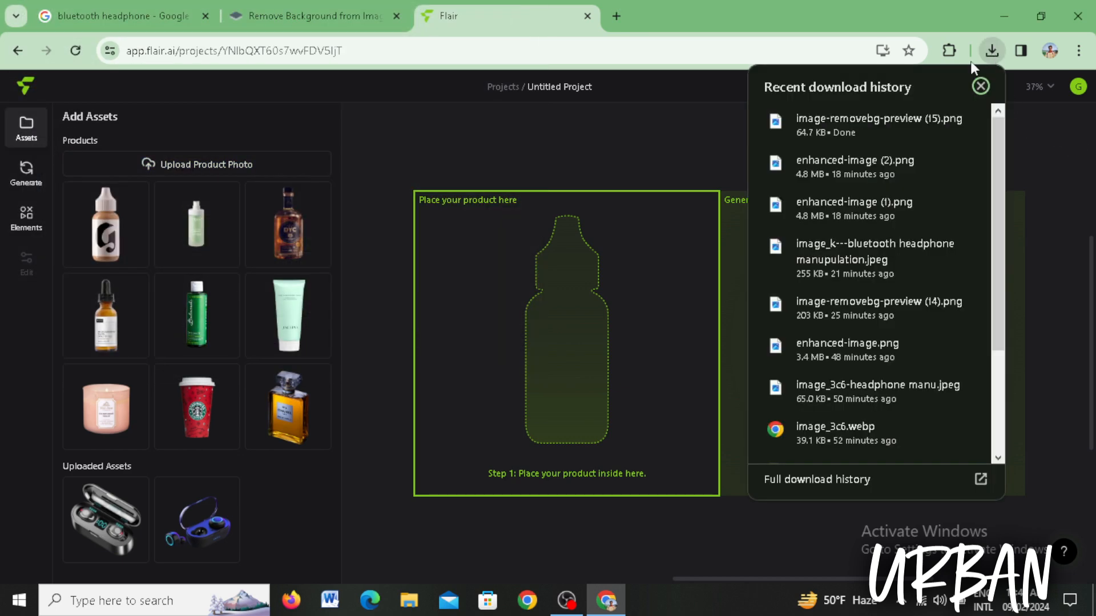
click(936, 122)
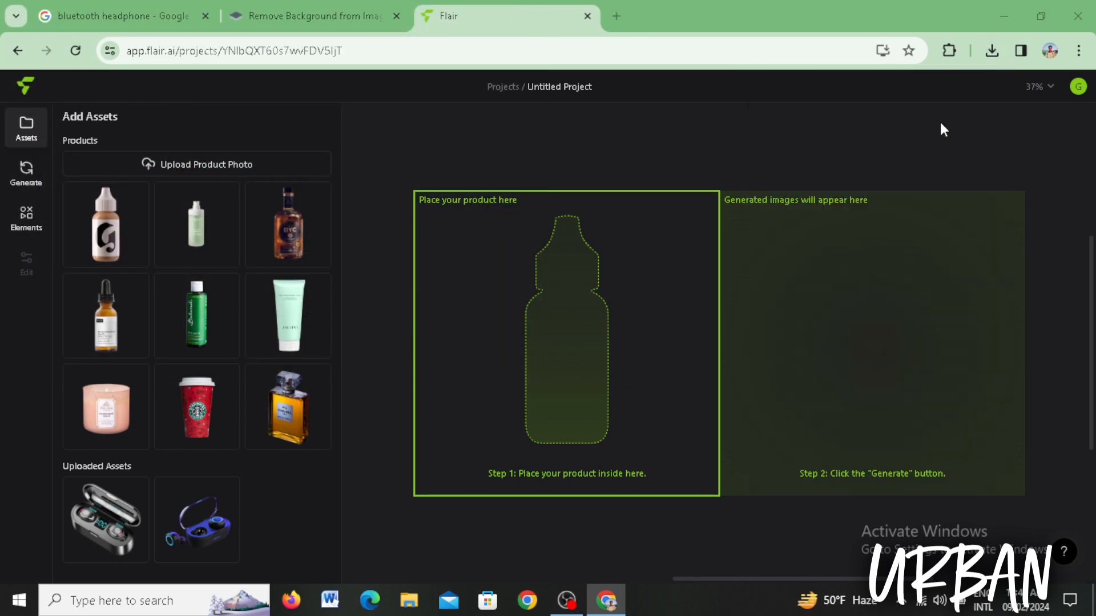
drag(229, 201, 640, 262)
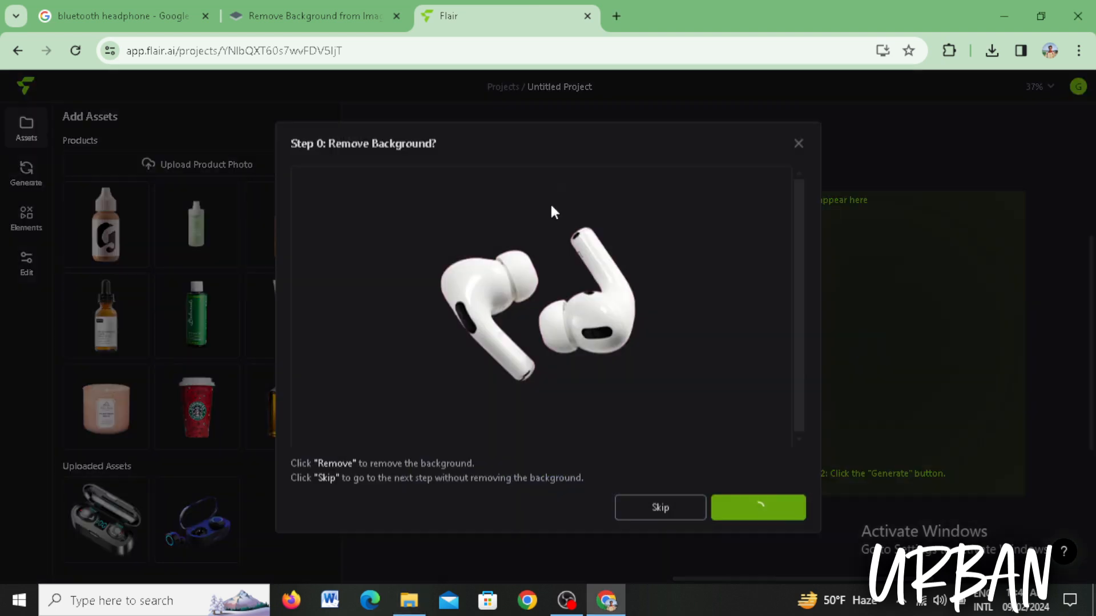
Skip the background removal and describe the product as "a pair of bluetooth earphone".
click(677, 507)
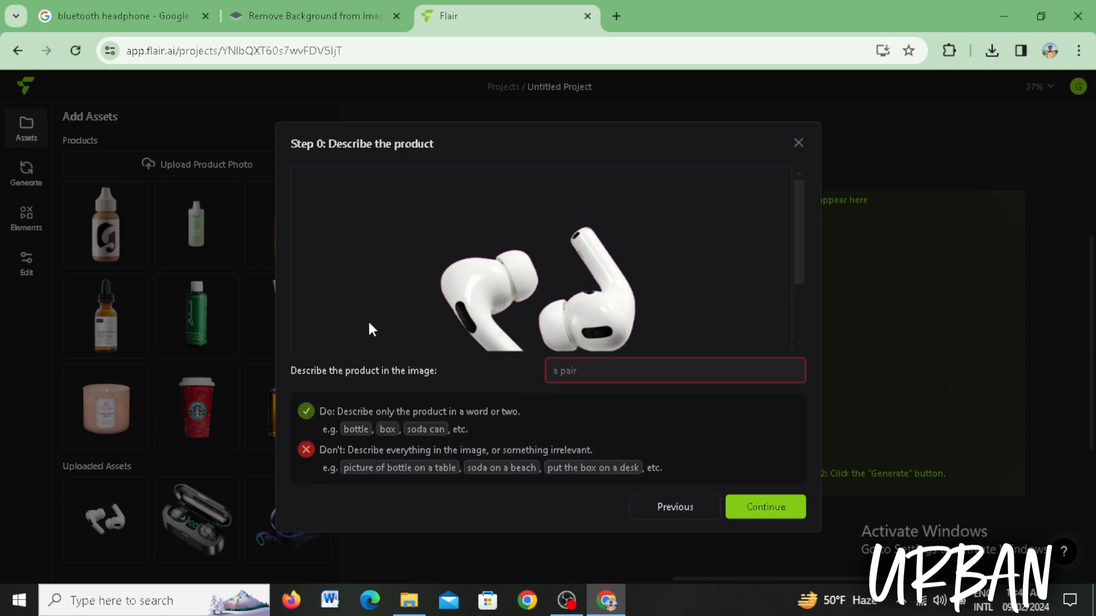
click(593, 373)
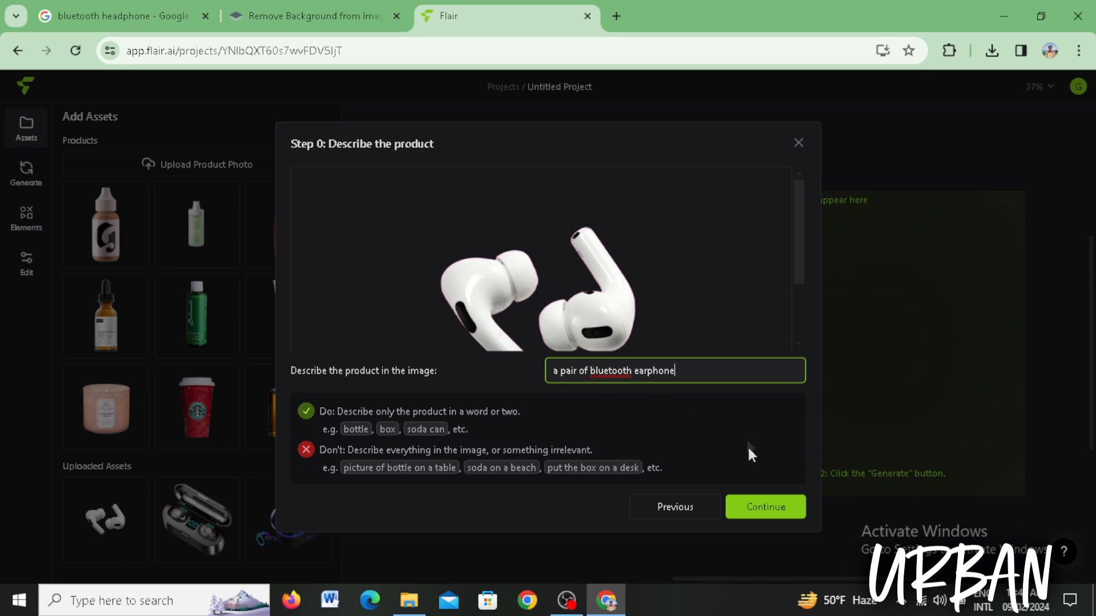
click(766, 502)
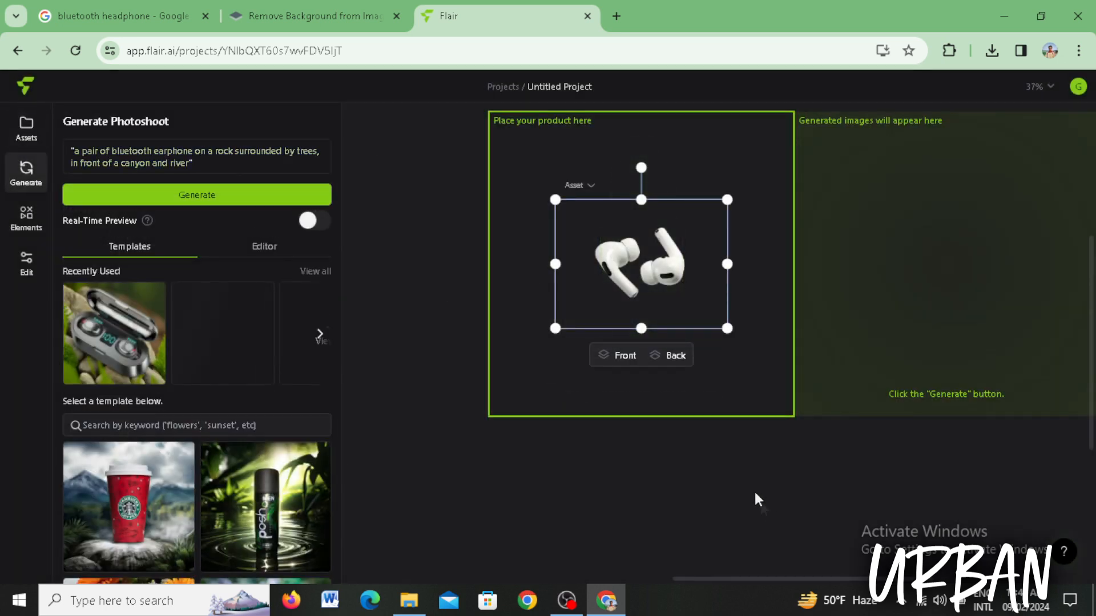
Enlarge the earbuds and centre them so they nearly fill the product frame.
drag(728, 330, 830, 423)
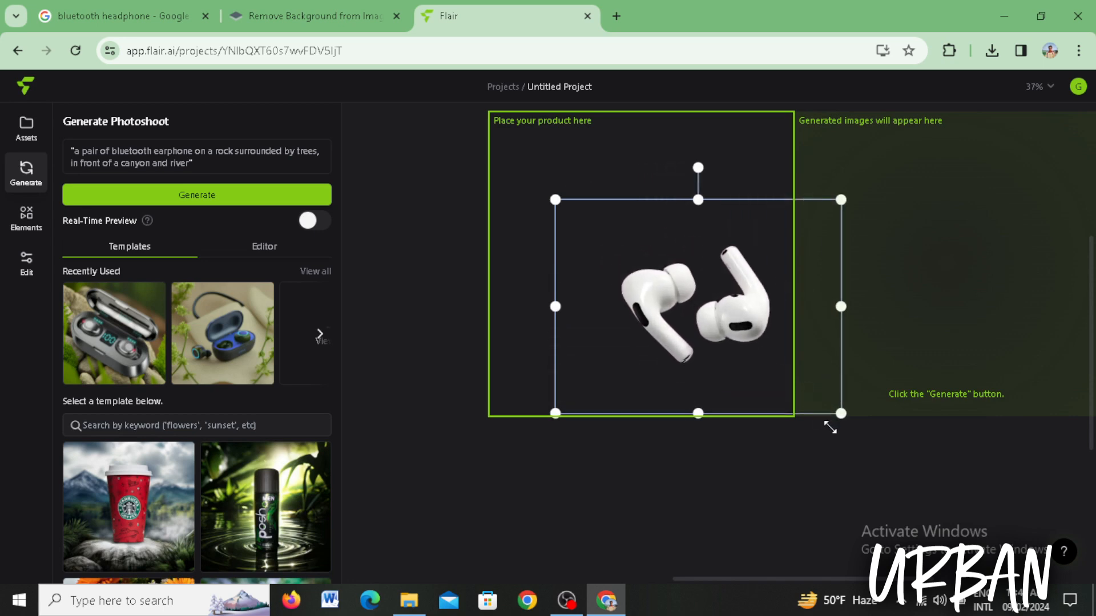
drag(744, 357, 691, 311)
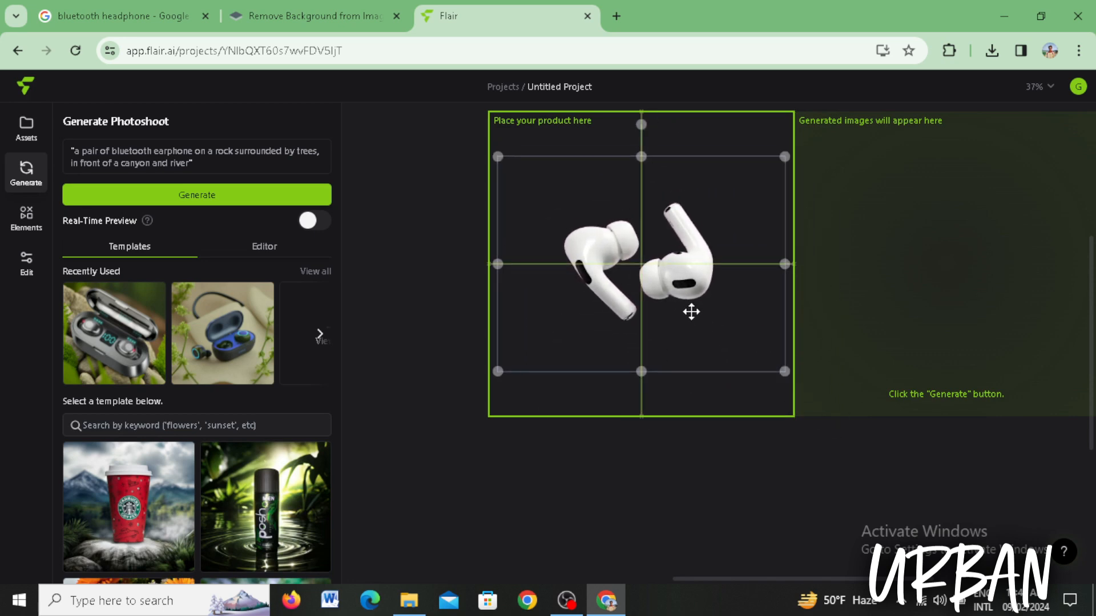
drag(788, 370, 717, 332)
click(867, 444)
click(868, 440)
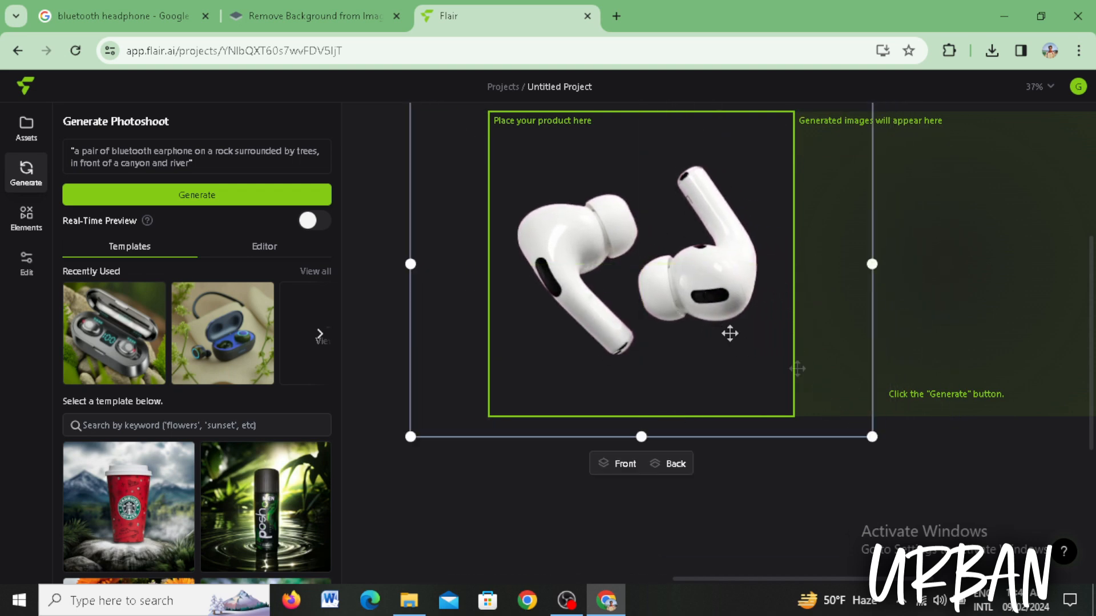
drag(873, 437, 839, 409)
mouse_move(676, 285)
mouse_down()
mouse_move(696, 306)
mouse_move(696, 279)
mouse_up()
click(400, 240)
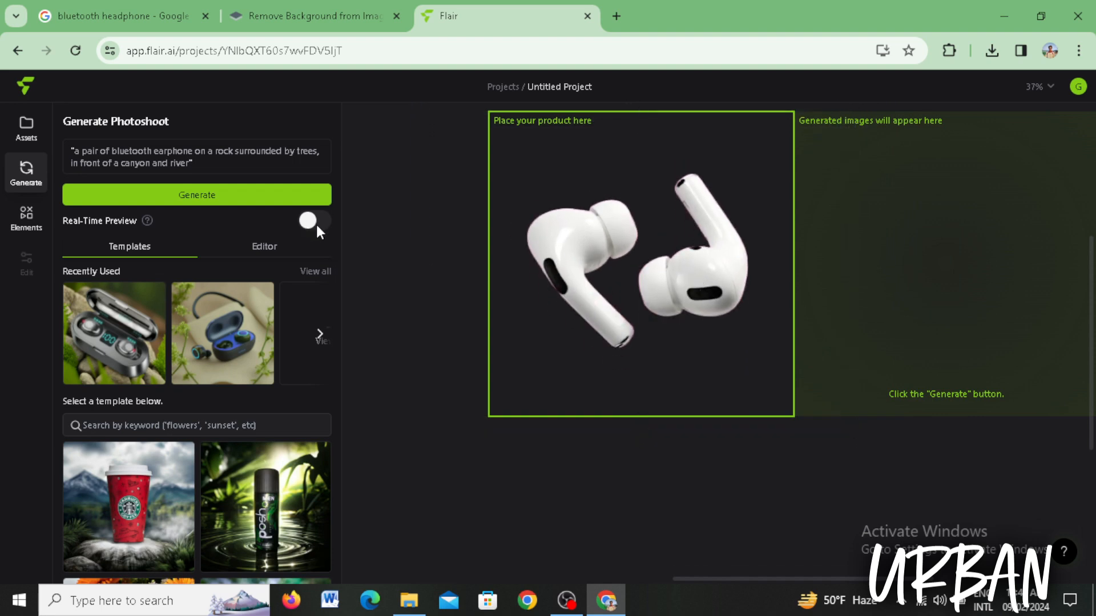
Turn on Real-Time Preview for the photoshoot and look over the template list.
click(318, 223)
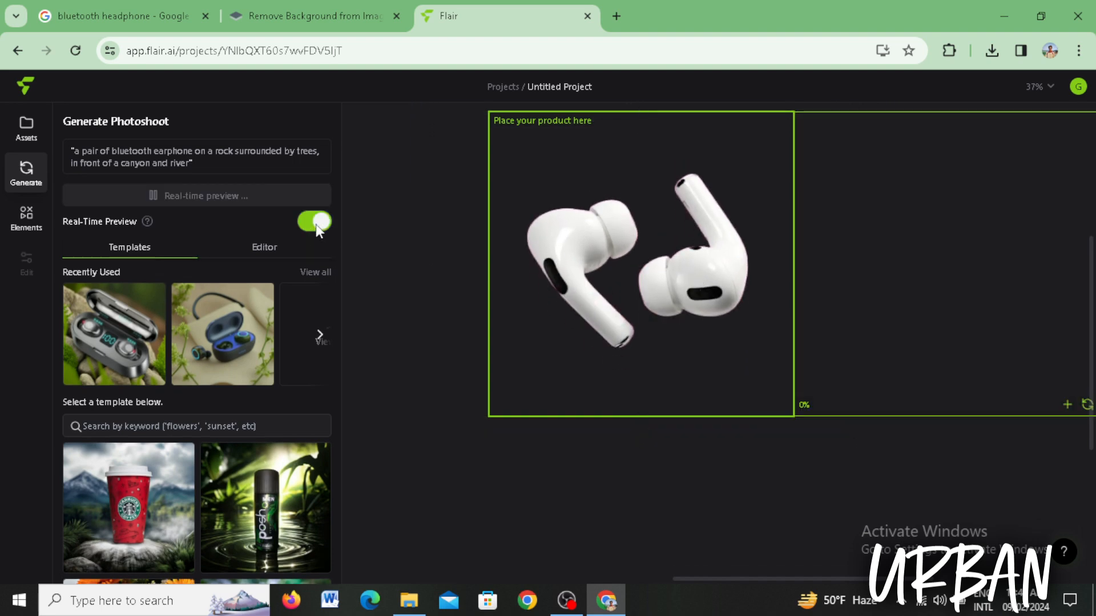
scroll(297, 321, down, 5)
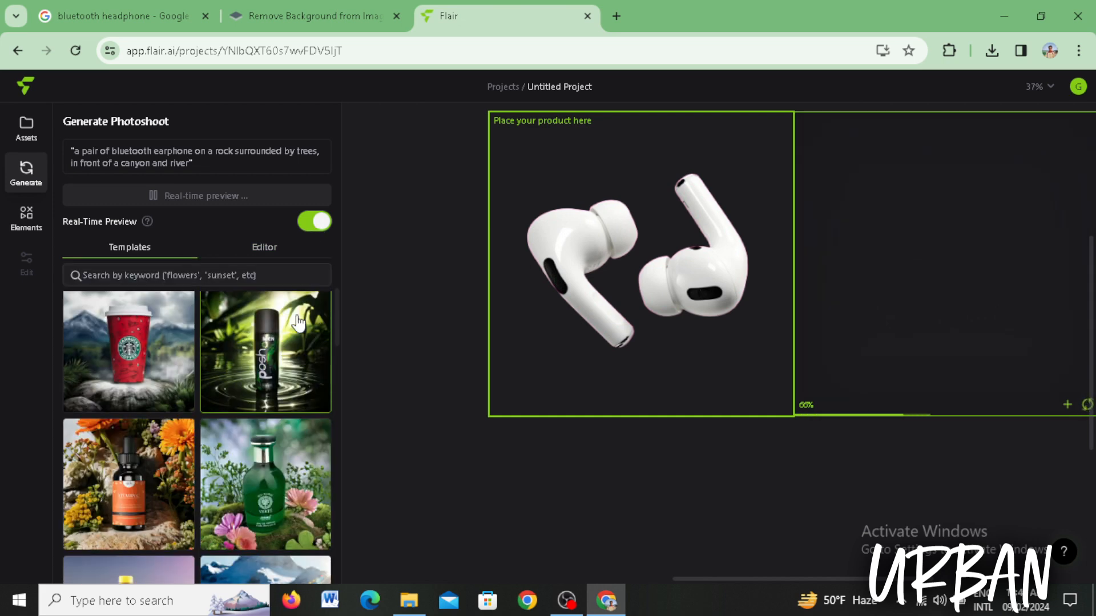
scroll(299, 324, up, 5)
Search the templates for "electrical" and apply the circular marble platform surrounded by smoke.
click(95, 345)
text(electrical)
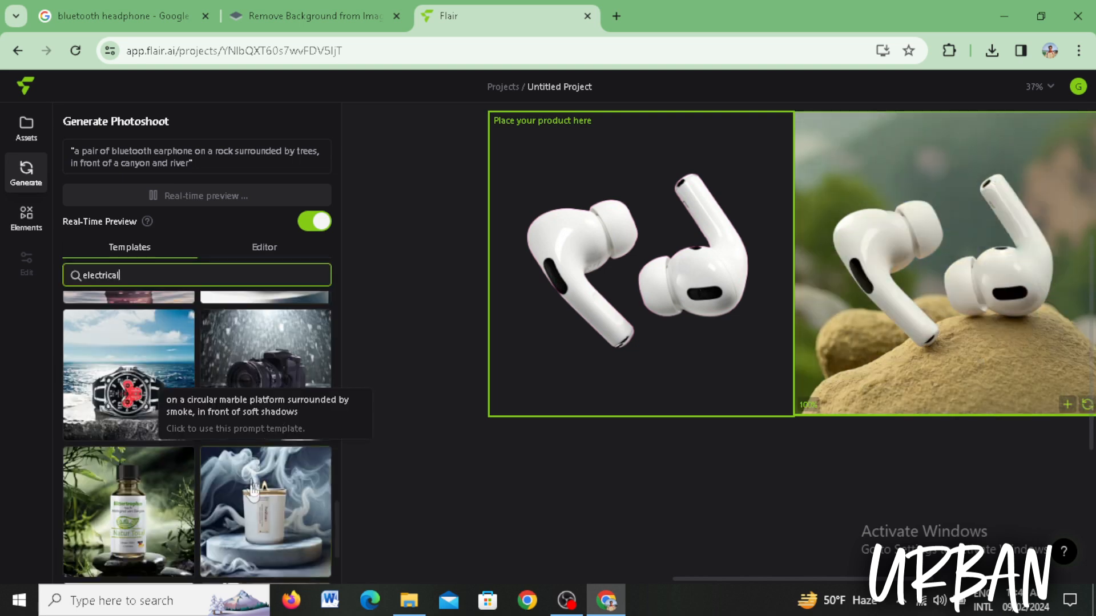
click(260, 507)
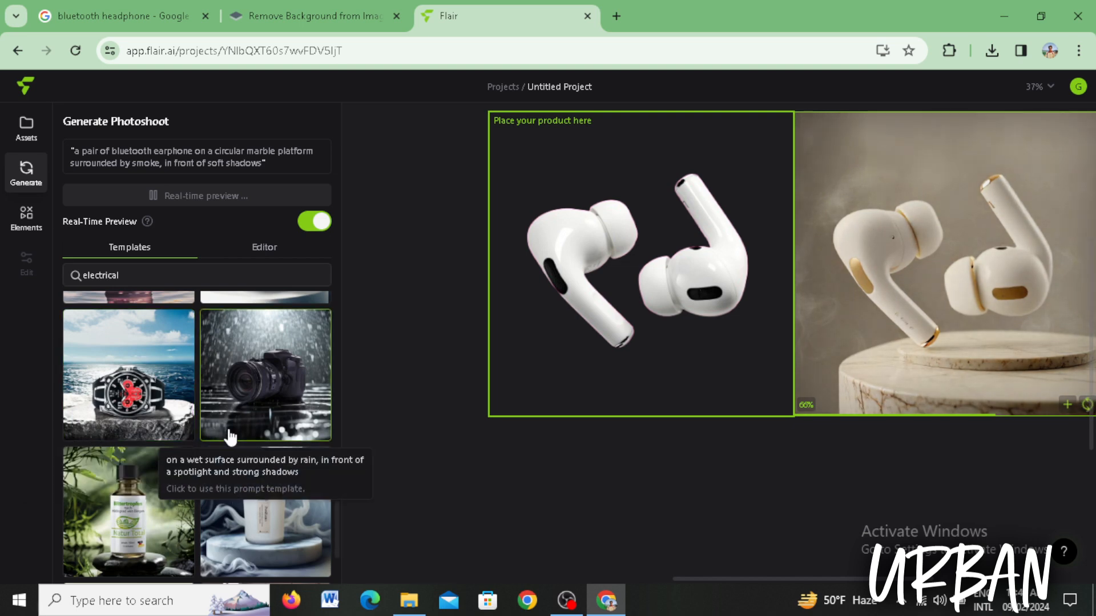
Search the templates for "headphone" and preview the earbuds in the rippling water and christmas ornaments scenes.
scroll(230, 437, down, 1)
scroll(230, 438, down, 1)
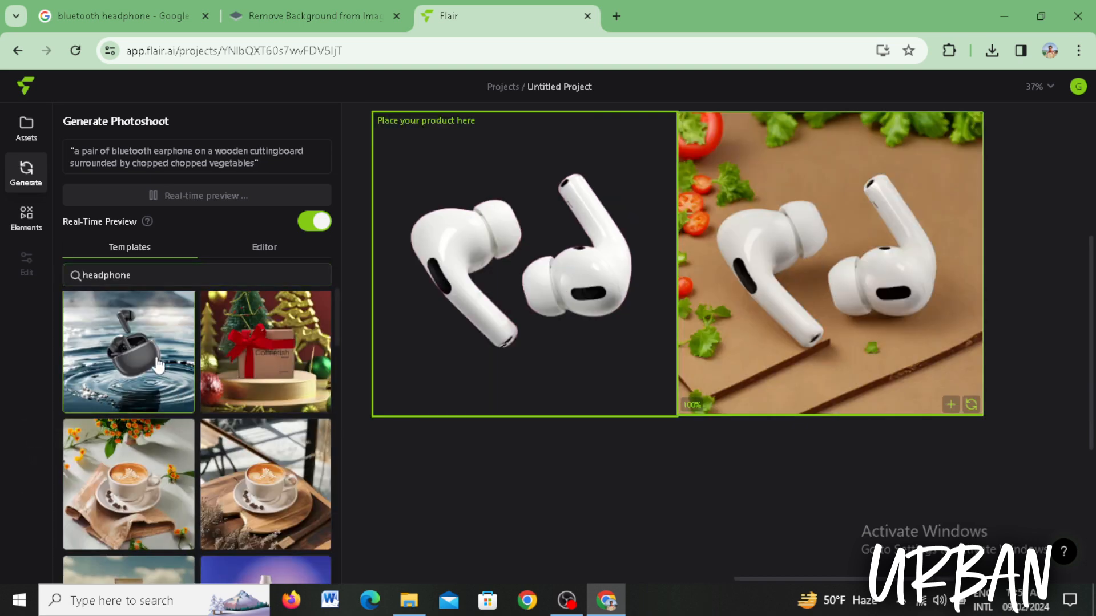
click(159, 364)
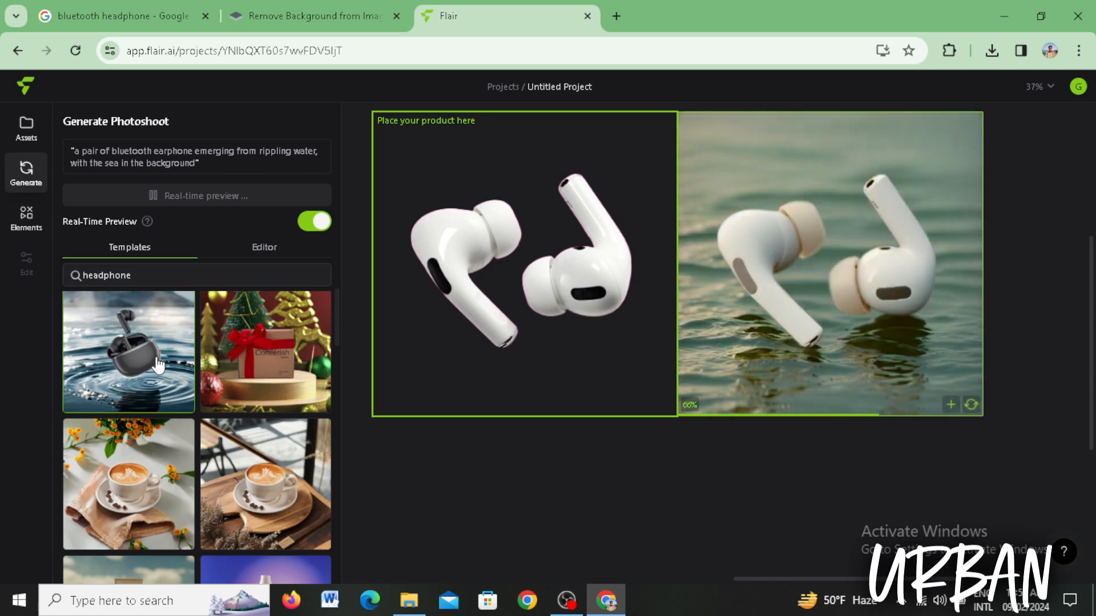
click(247, 351)
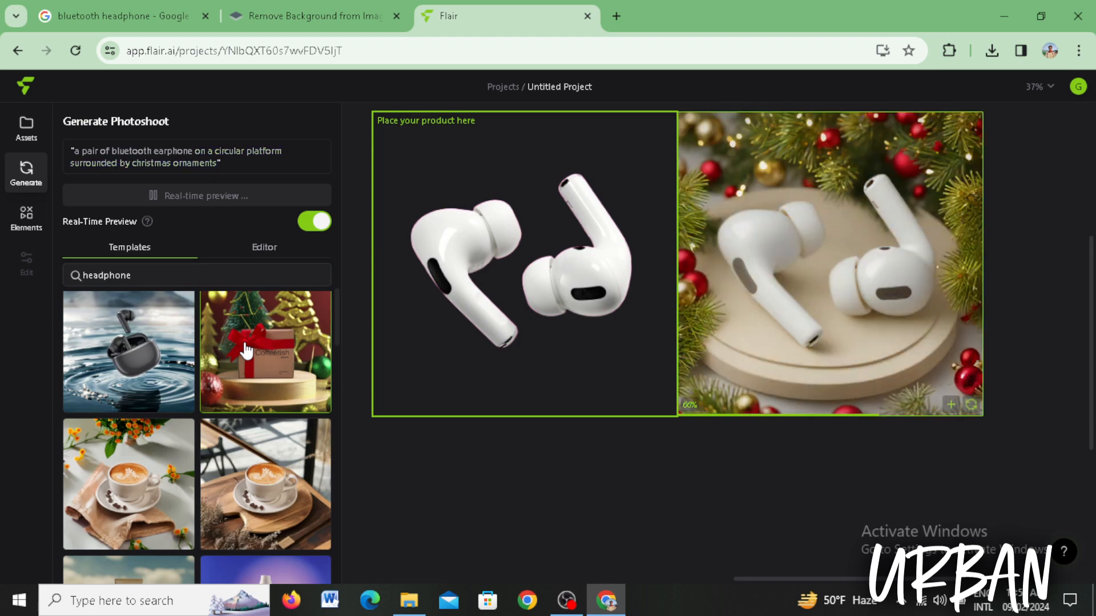
Generate the photoshoot with the wet stones, rainforest and shrubbery template, without real-time preview, and download the generated image.
scroll(246, 351, down, 4)
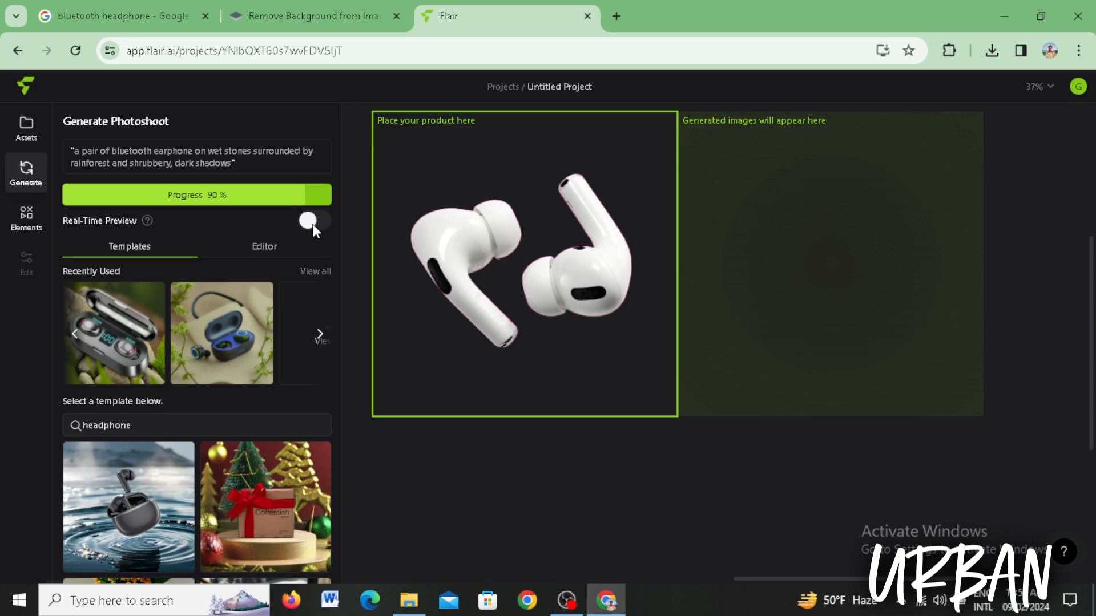
right_click(847, 211)
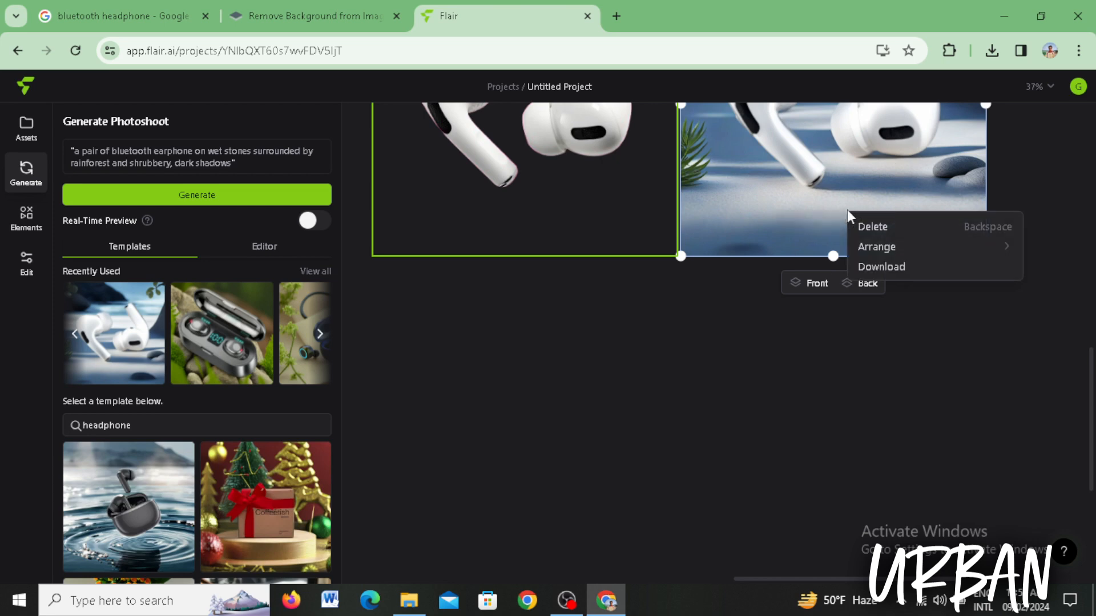
click(900, 266)
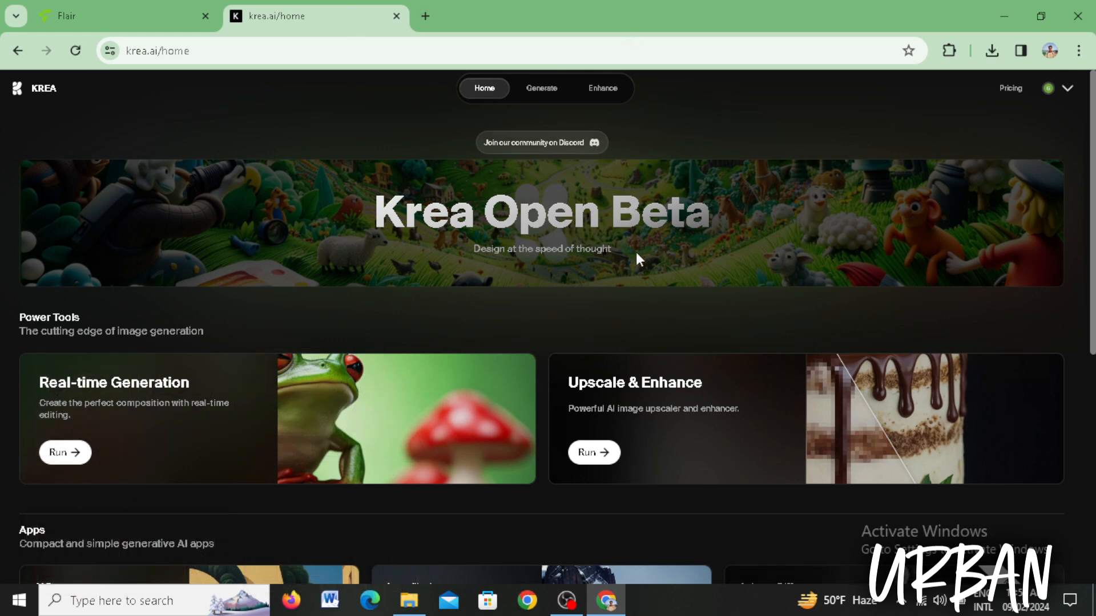
Open Krea's image enhancer and upload the downloaded image_7qH.webp from its download folder.
click(605, 454)
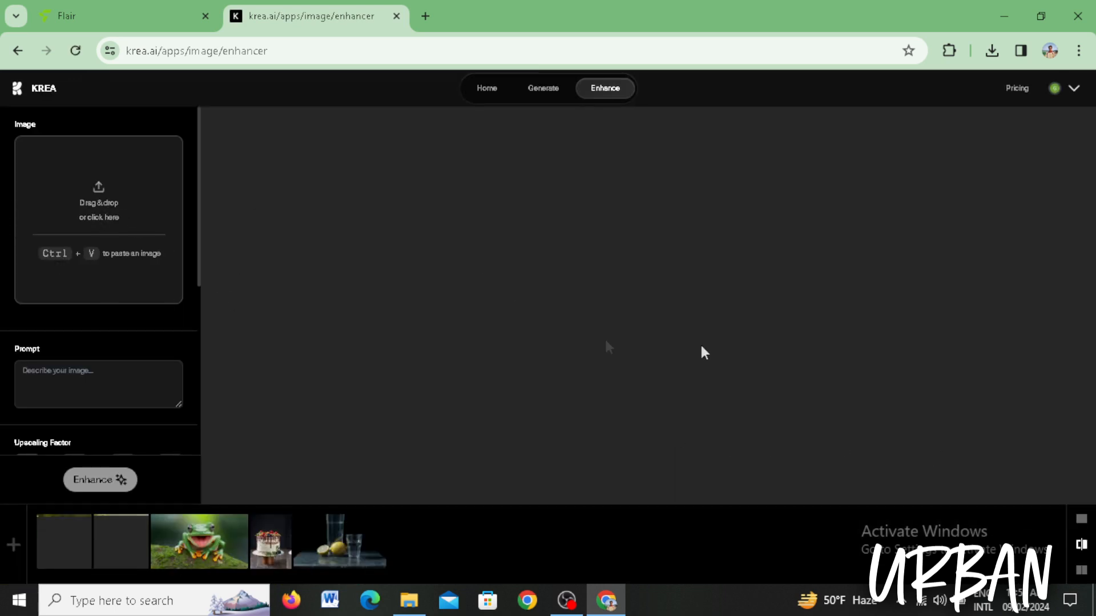
click(990, 51)
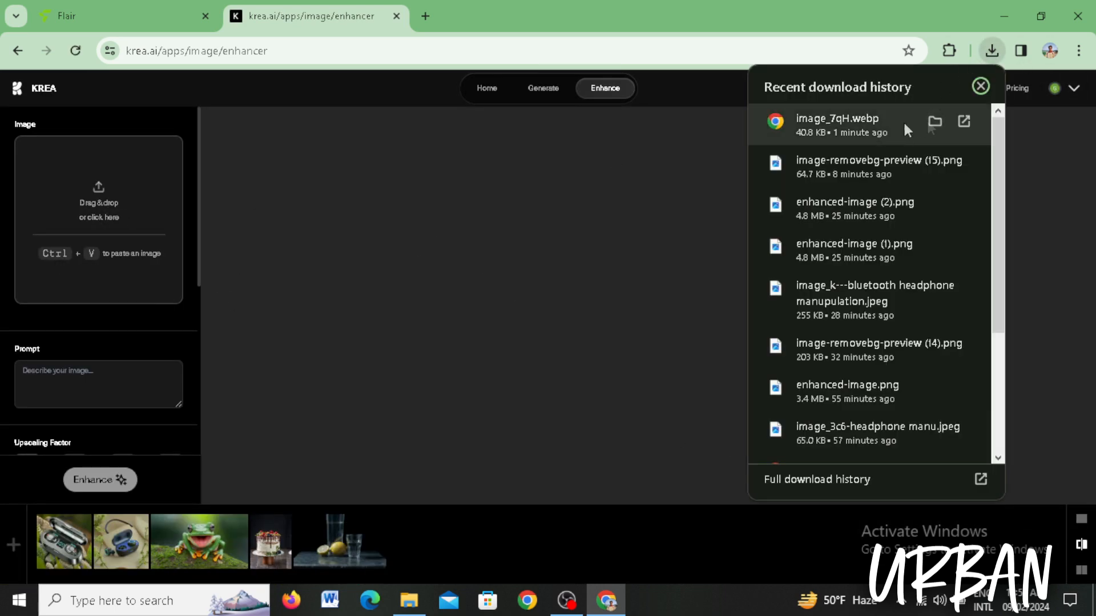
click(934, 121)
drag(289, 200, 742, 281)
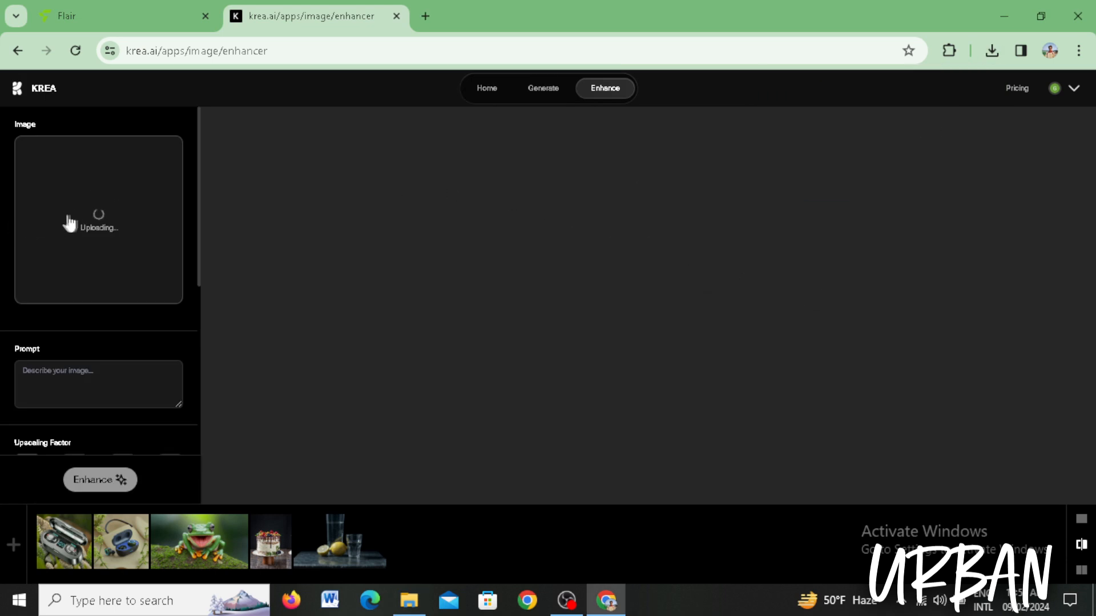
Set the upscaling factor to 16x and the enhancement style to Digital art.
click(170, 345)
scroll(173, 385, down, 3)
click(171, 291)
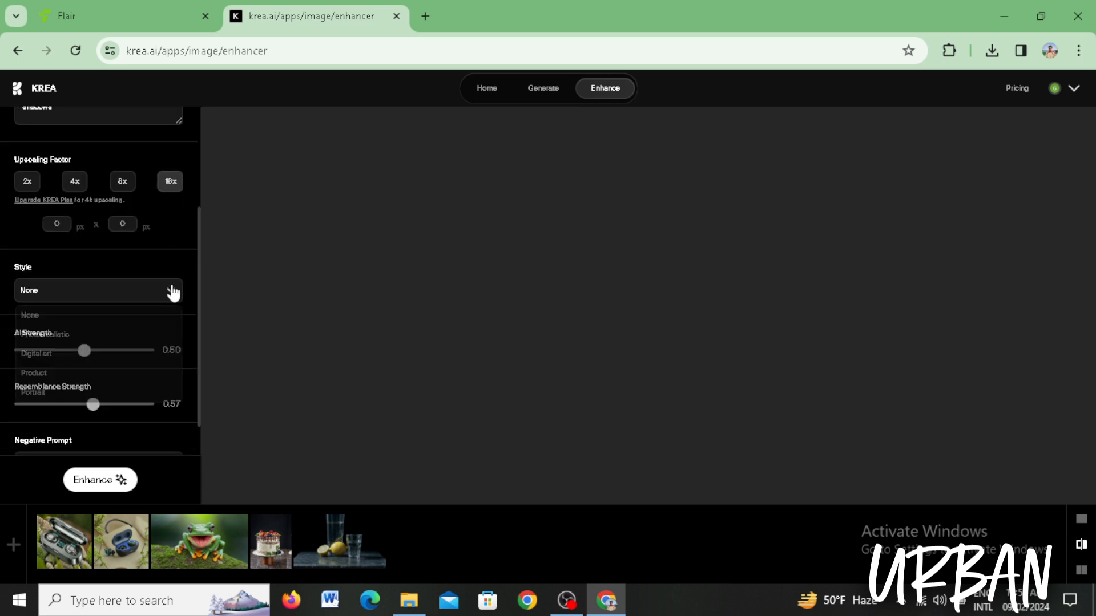
click(71, 355)
Set Resemblance Strength and AI Strength to 1.00 and run the enhancement with no negative prompt.
drag(93, 404, 147, 405)
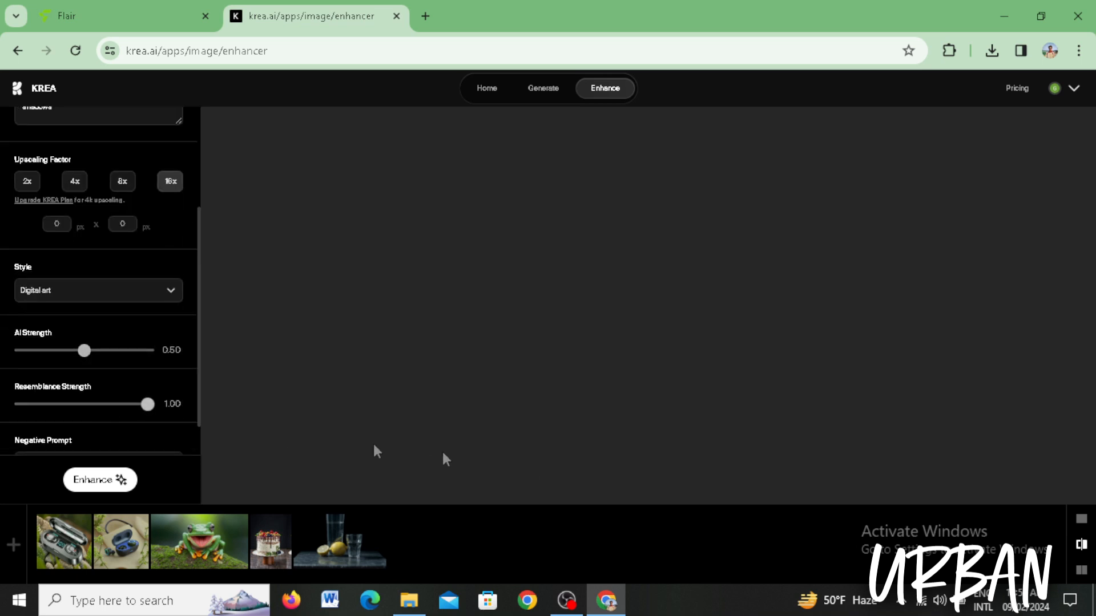
scroll(108, 431, down, 1)
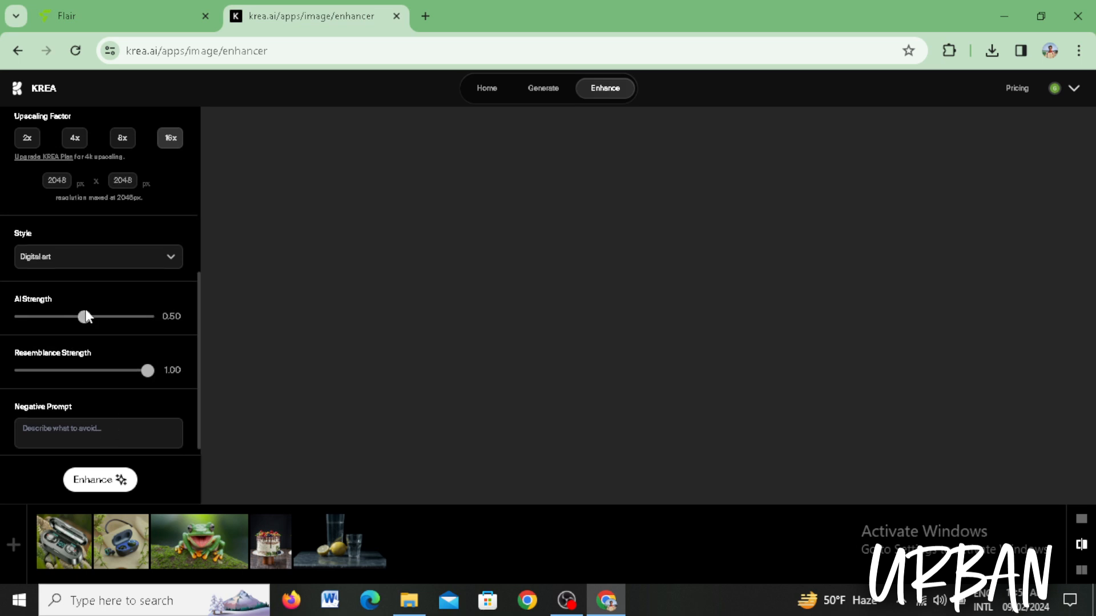
drag(85, 317, 147, 317)
scroll(132, 377, up, 5)
scroll(130, 381, down, 5)
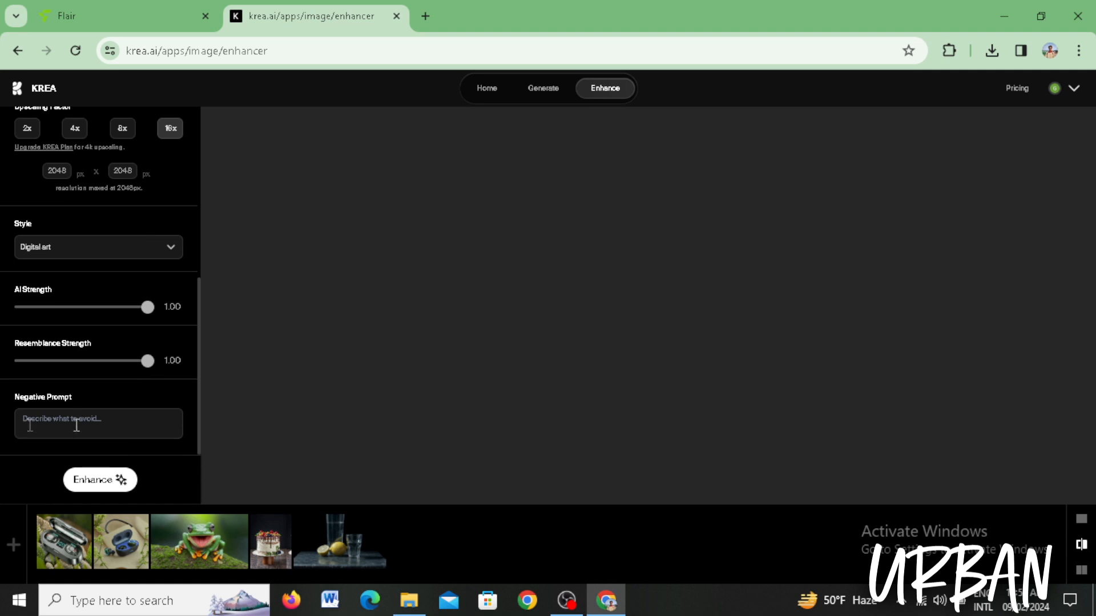
click(114, 483)
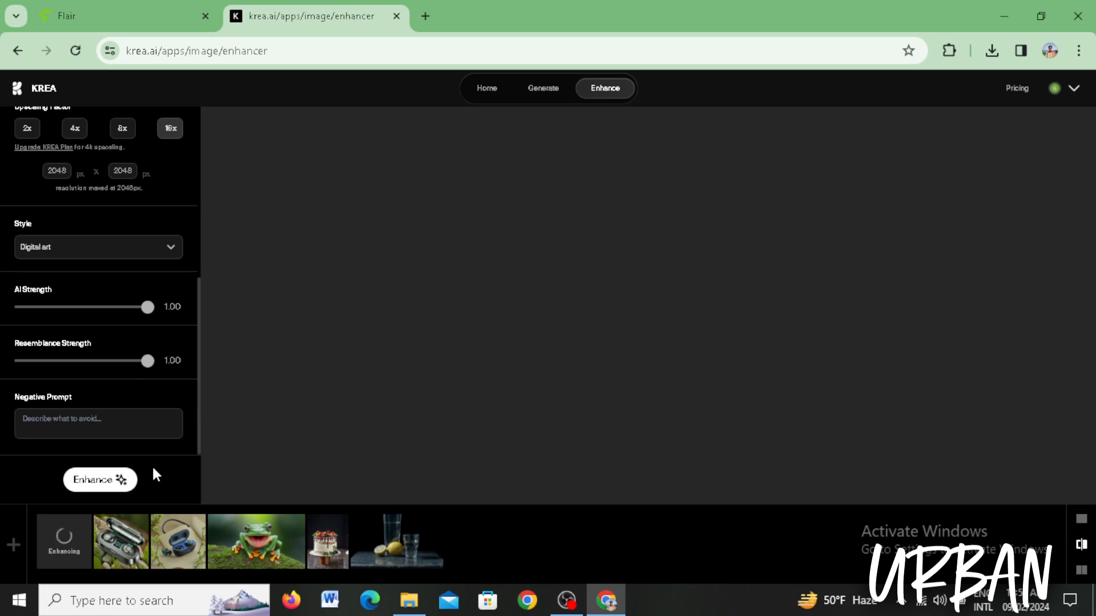
Open the enhanced earbuds image, compare it with the original across its whole width, and download it.
scroll(170, 391, up, 1)
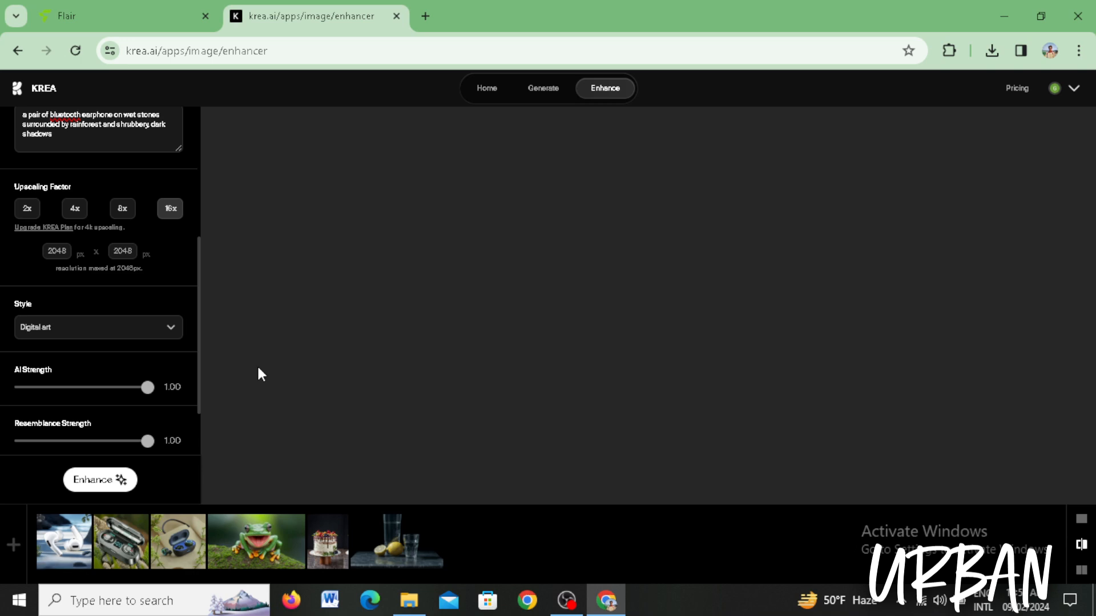
click(72, 555)
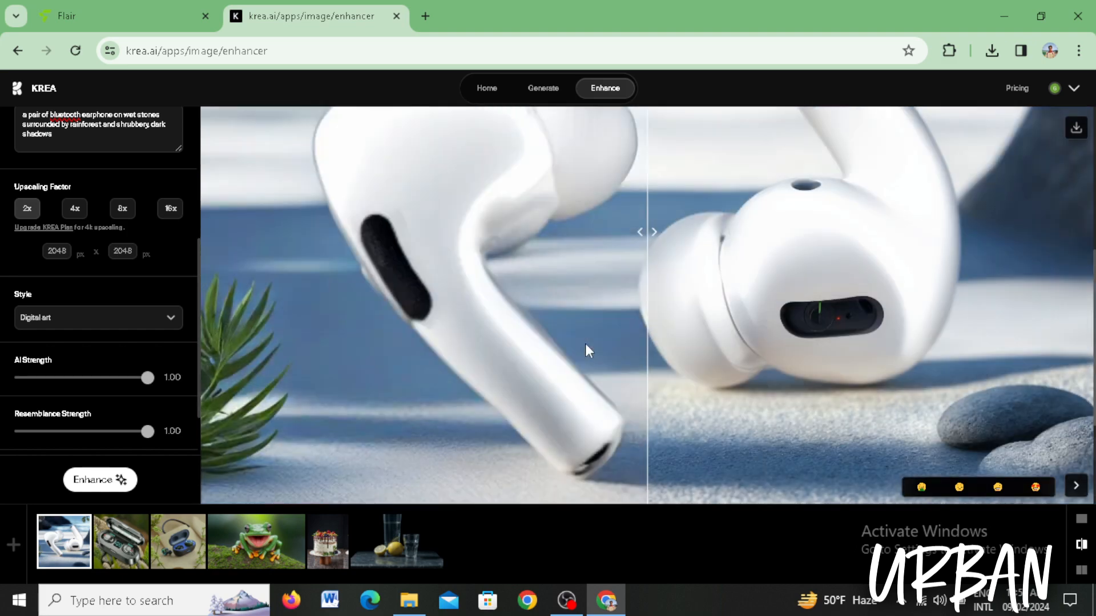
drag(650, 239, 191, 394)
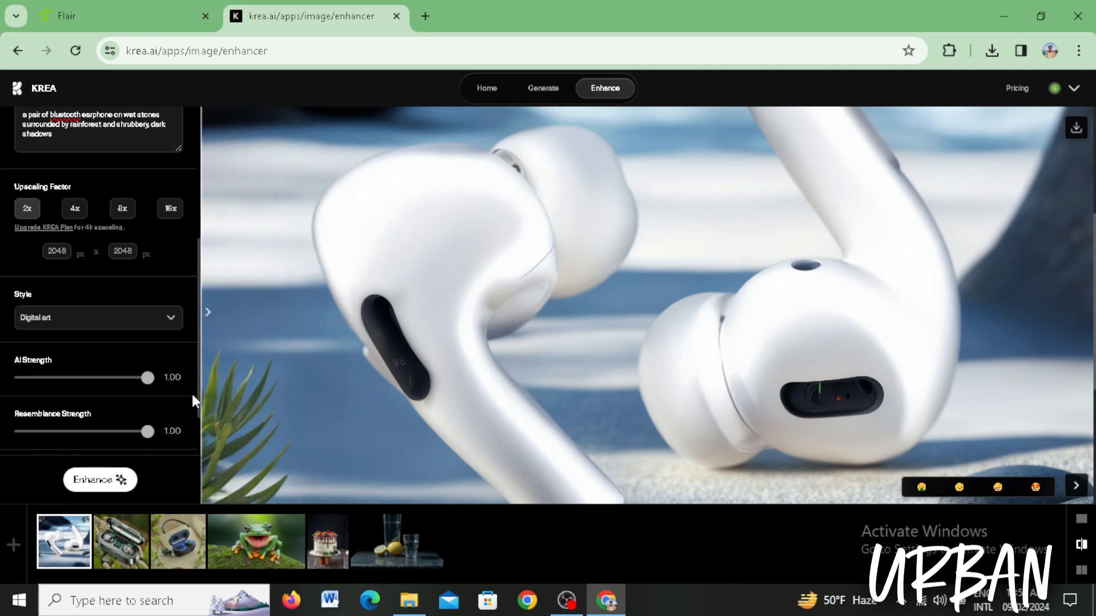
drag(273, 395, 187, 479)
scroll(470, 343, up, 5)
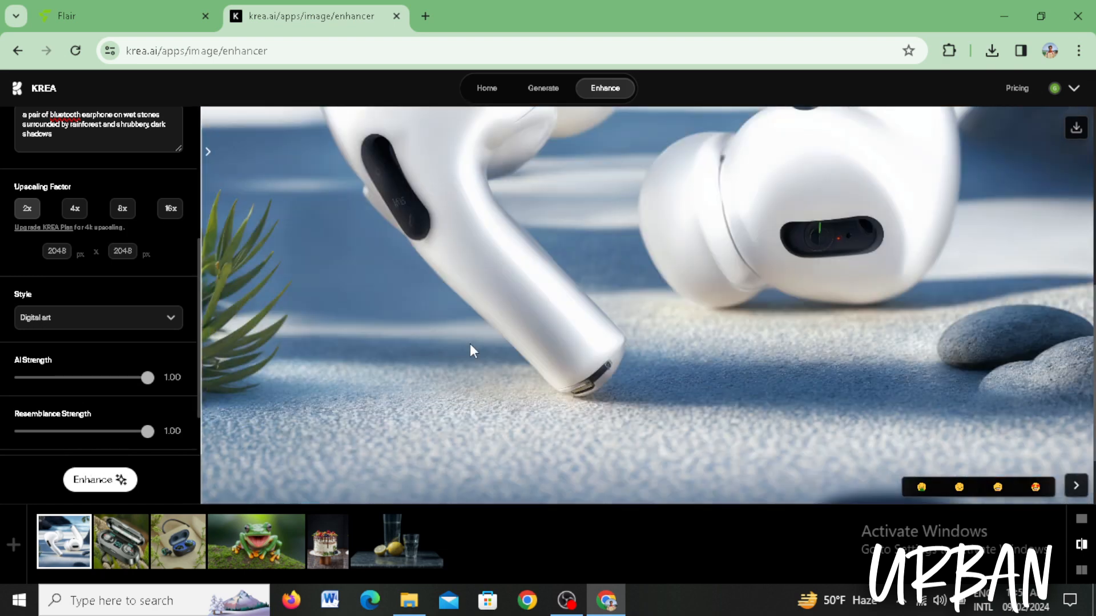
scroll(472, 348, down, 5)
scroll(508, 369, up, 4)
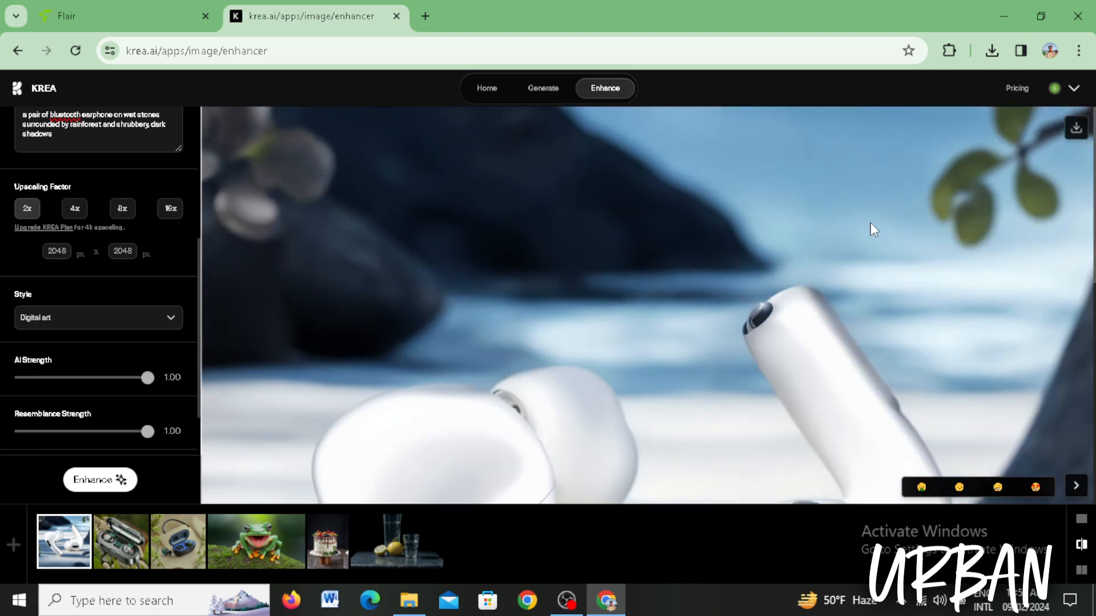
click(1076, 129)
Examine the detail and sharpness of the enhanced earbuds image over its full height.
scroll(499, 241, up, 3)
scroll(498, 238, down, 3)
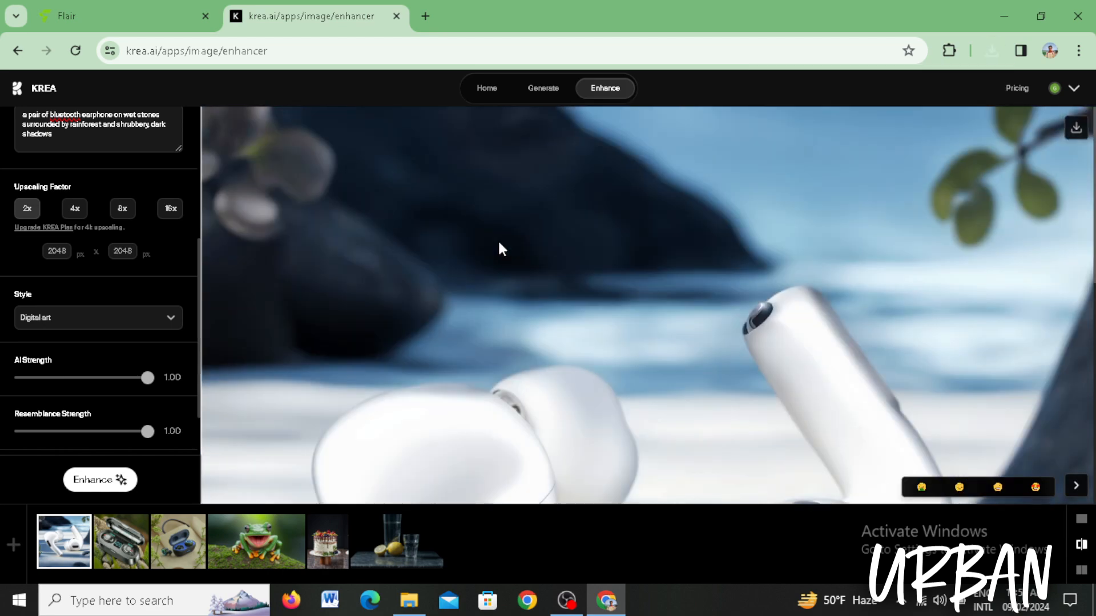
scroll(502, 244, up, 3)
scroll(500, 241, down, 3)
scroll(500, 240, up, 3)
scroll(501, 240, down, 2)
scroll(501, 241, down, 3)
scroll(500, 238, up, 2)
scroll(501, 241, up, 2)
scroll(501, 241, down, 3)
scroll(500, 238, up, 2)
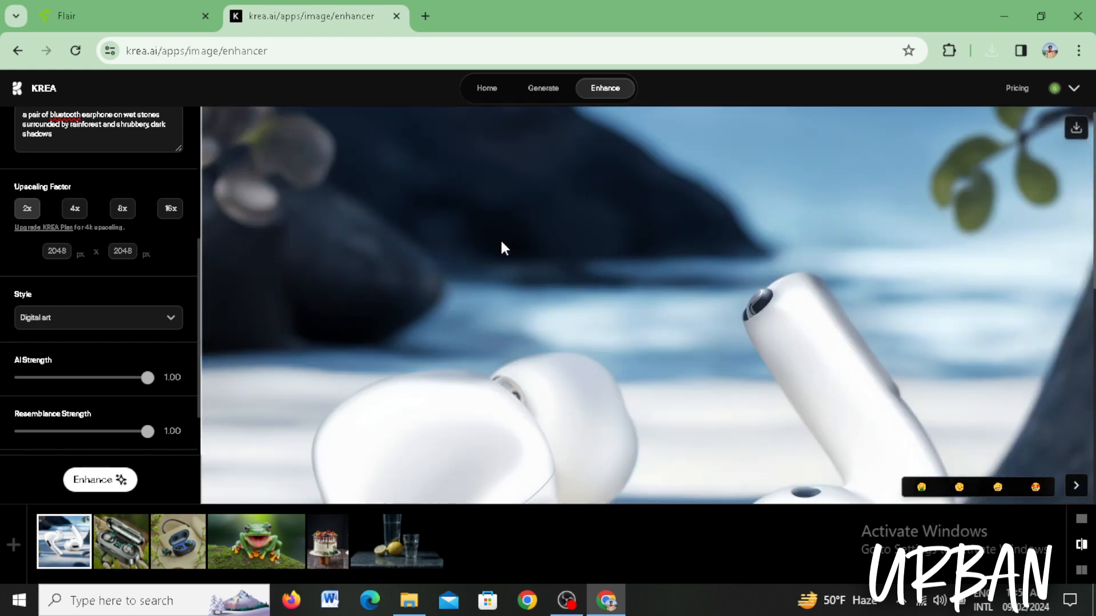
scroll(500, 238, down, 3)
scroll(501, 240, up, 3)
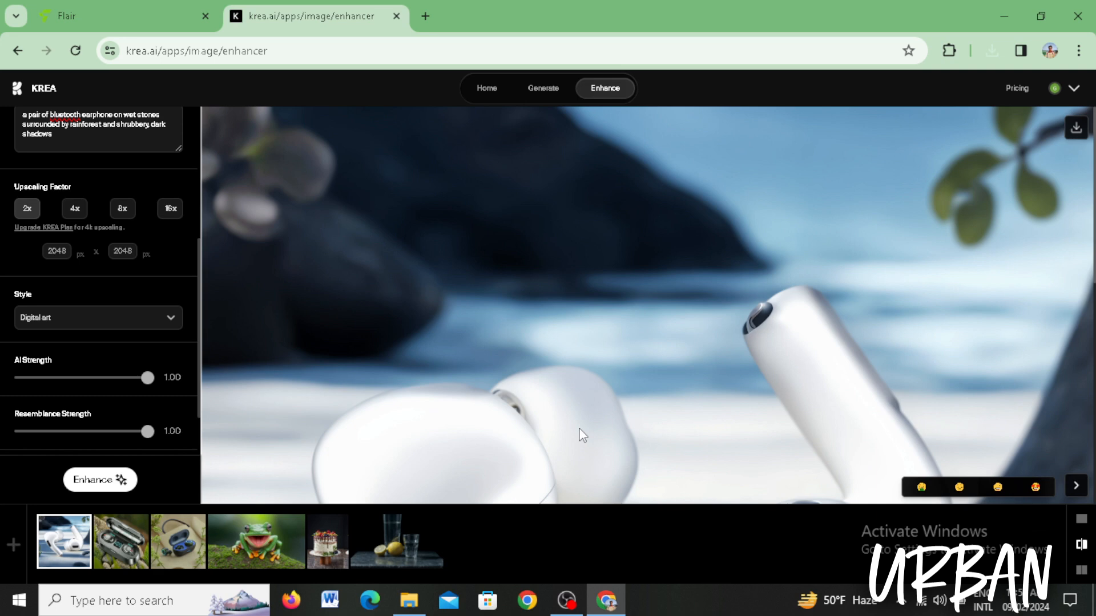
scroll(579, 429, down, 3)
drag(208, 309, 206, 359)
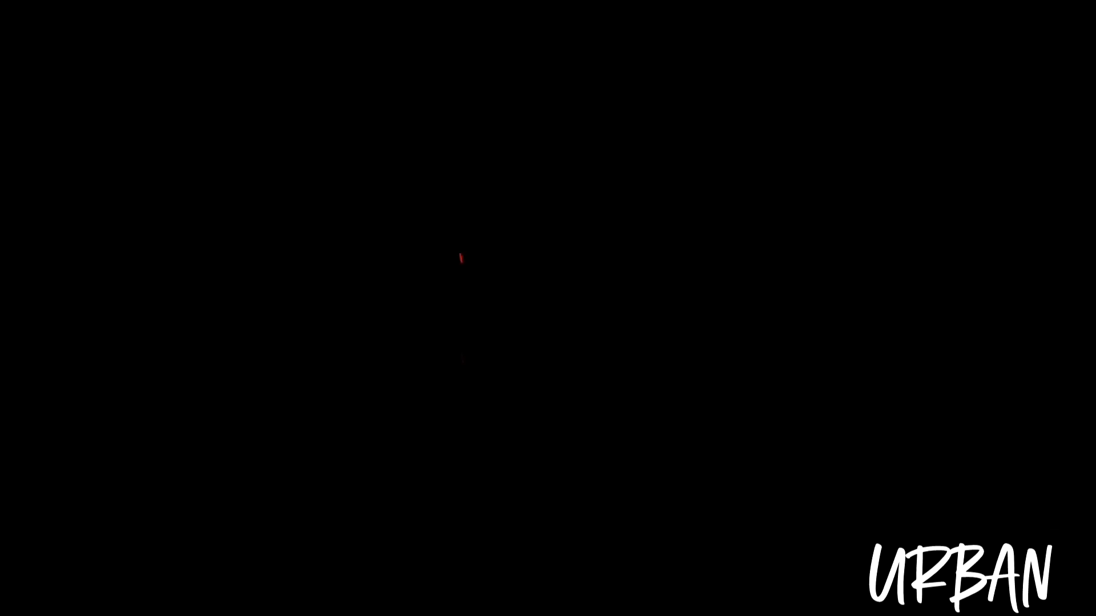